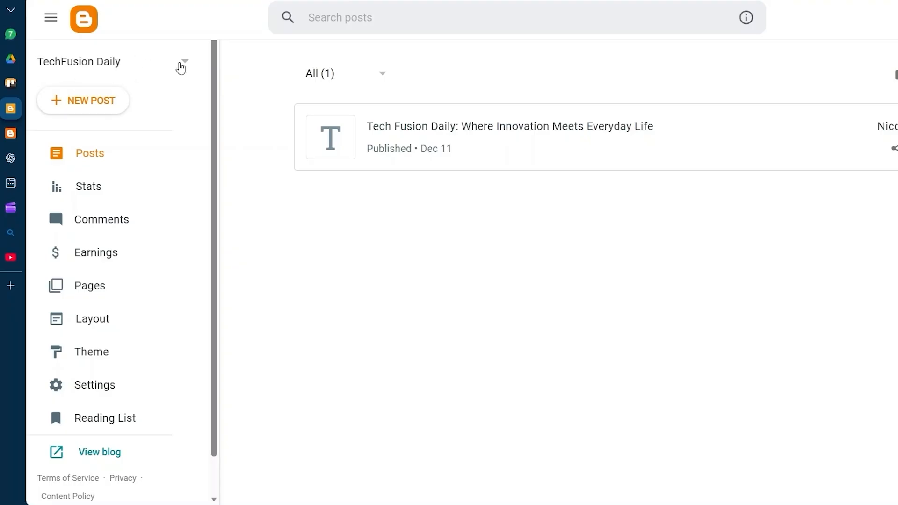
Step: Create a new blog titled TechFusion with the address 1techf2usiondailyy1.blogspot.com
{"action": "left_click", "coordinate": [188, 67]}
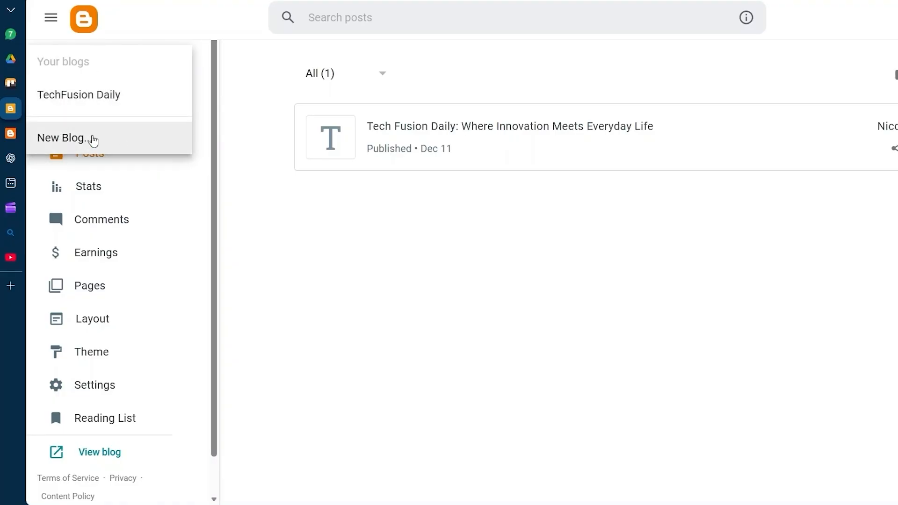
{"action": "left_click", "coordinate": [93, 140]}
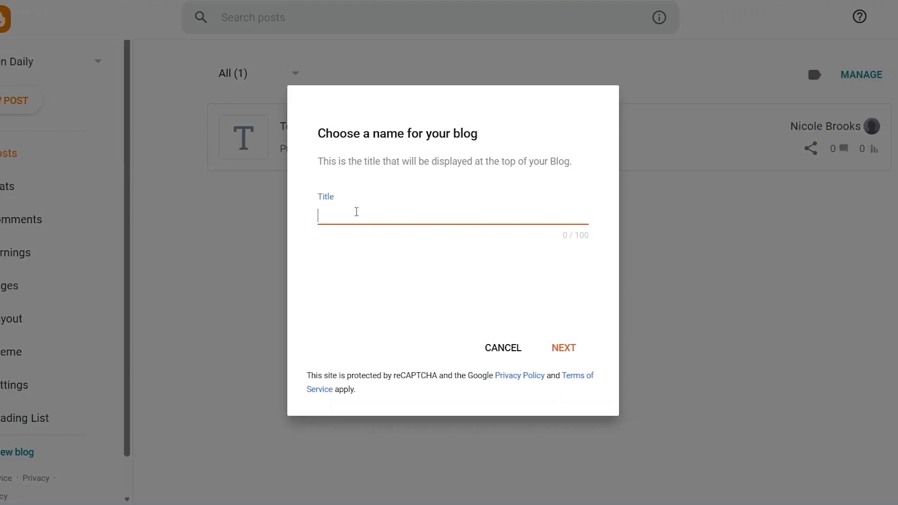
{"action": "type", "text": "TechFusion"}
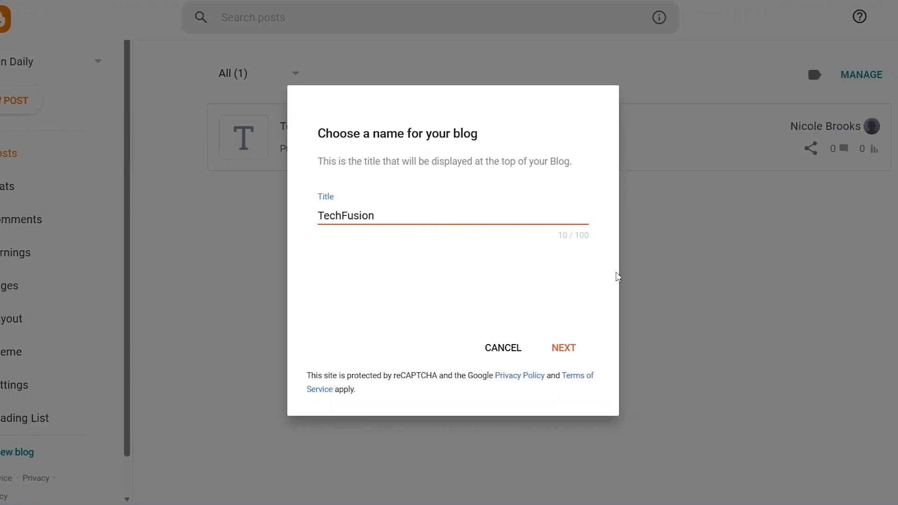
{"action": "left_click", "coordinate": [564, 348]}
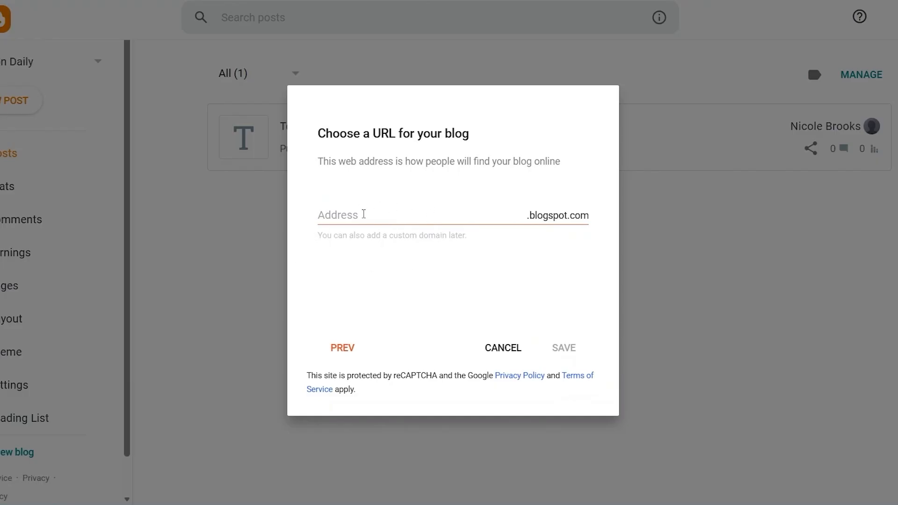
{"action": "left_click", "coordinate": [380, 217]}
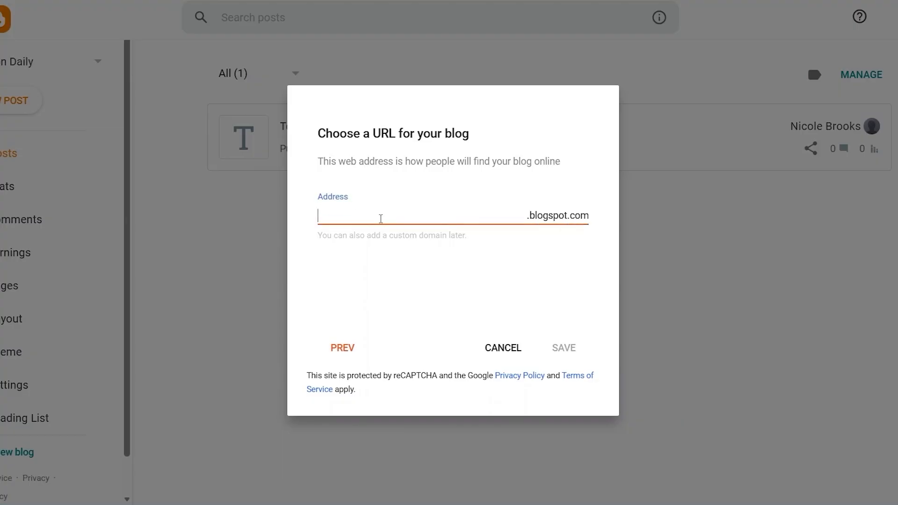
{"action": "type", "text": "1techfusiondailyy1"}
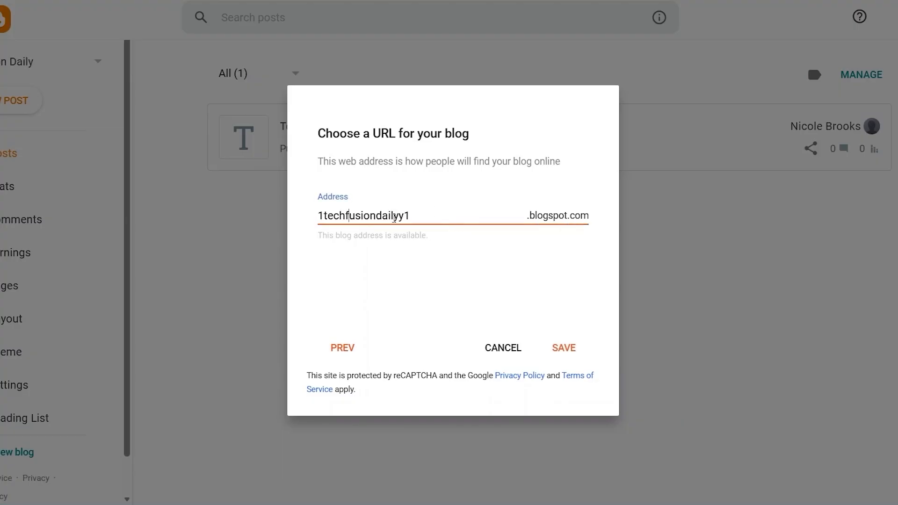
{"action": "type", "text": "2"}
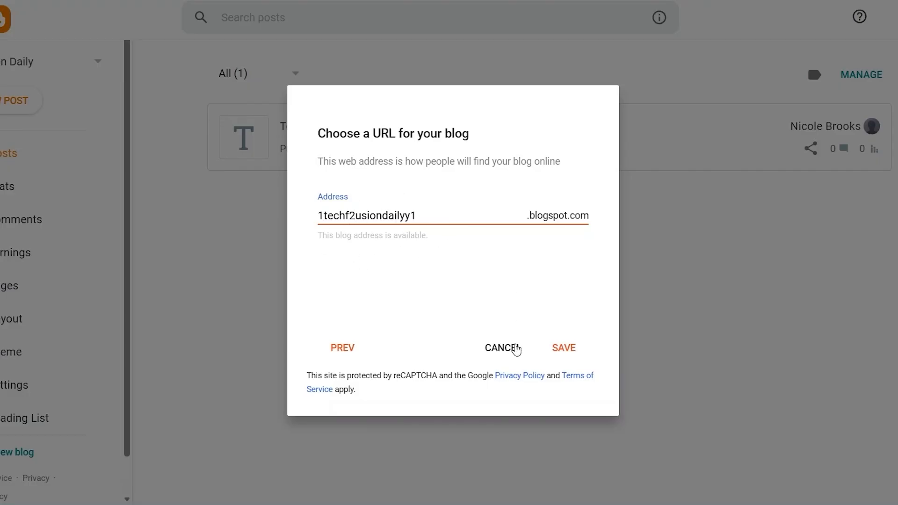
{"action": "left_click", "coordinate": [560, 354]}
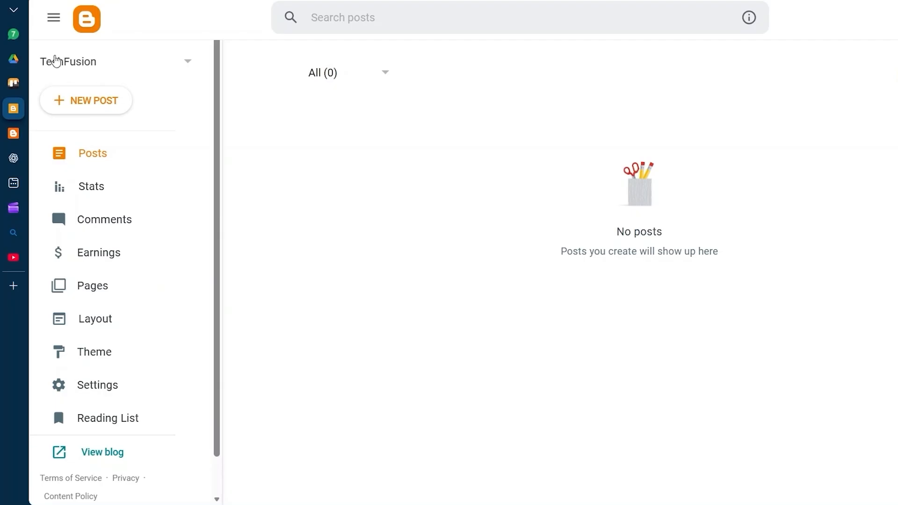
Step: Switch to the TechFusion Daily blog and view its live site before returning to the dashboard
{"action": "left_click", "coordinate": [186, 64]}
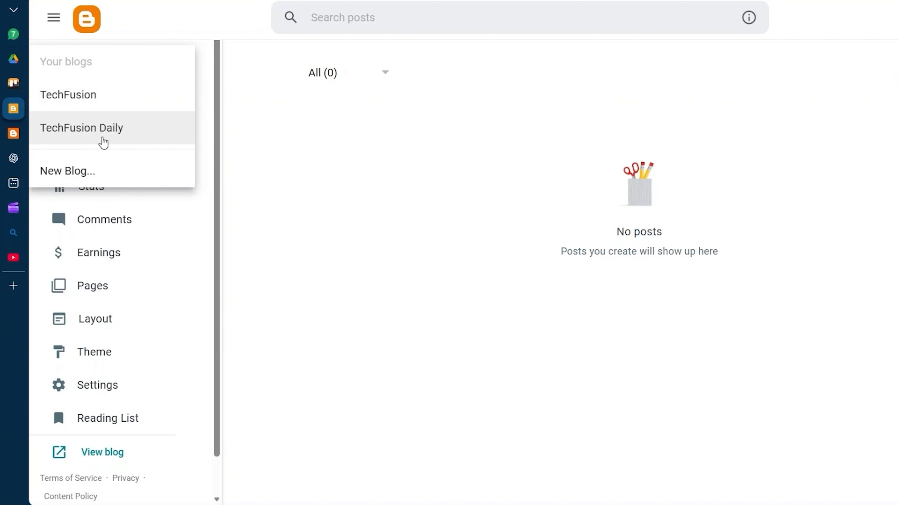
{"action": "left_click", "coordinate": [264, 167]}
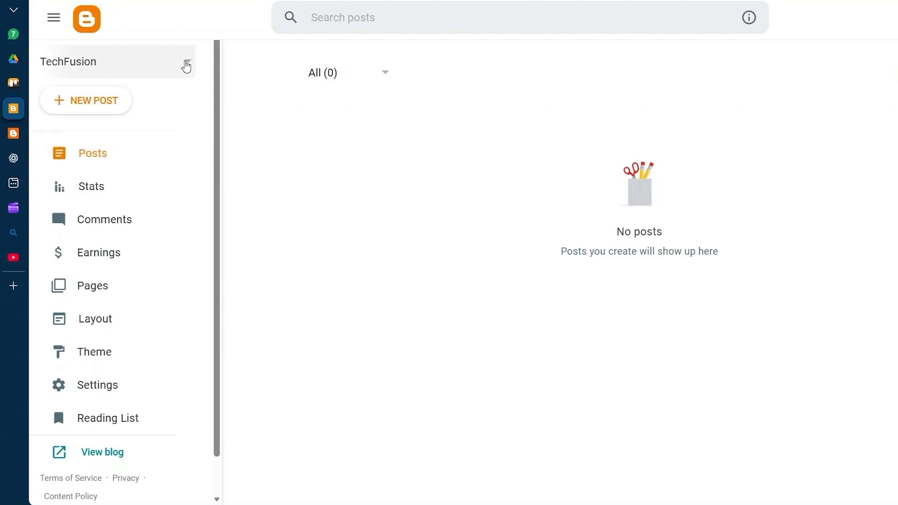
{"action": "left_click", "coordinate": [186, 64]}
{"action": "left_click", "coordinate": [150, 125]}
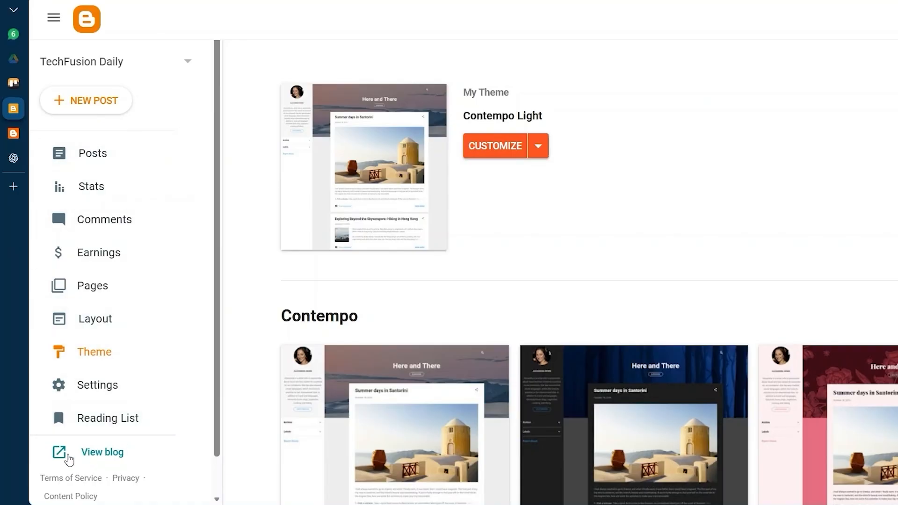
{"action": "left_click", "coordinate": [92, 453]}
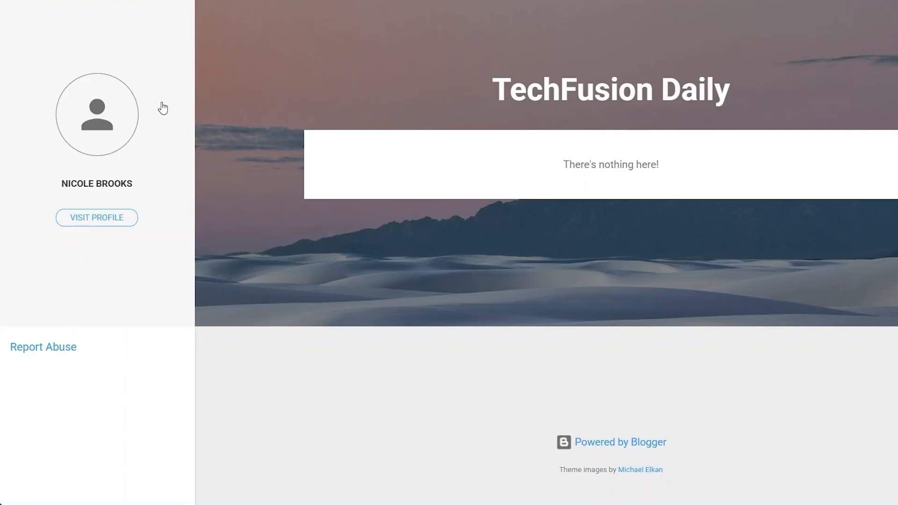
{"action": "left_click", "coordinate": [47, 111]}
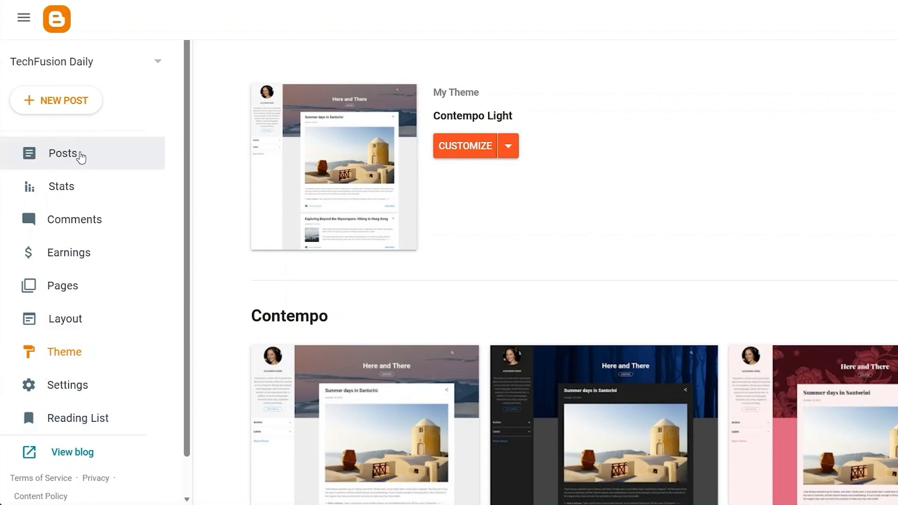
Step: Title the untitled draft post "Tech Fusion Daily: Where Innovation Meets Everyday Life" and fill its body with the article introducing Tech Fusion Daily
{"action": "left_click", "coordinate": [80, 157]}
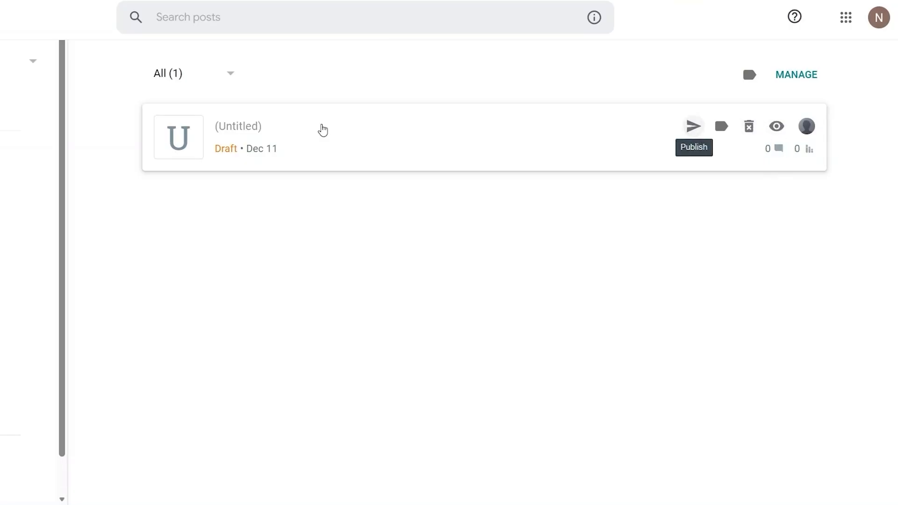
{"action": "left_click", "coordinate": [321, 142]}
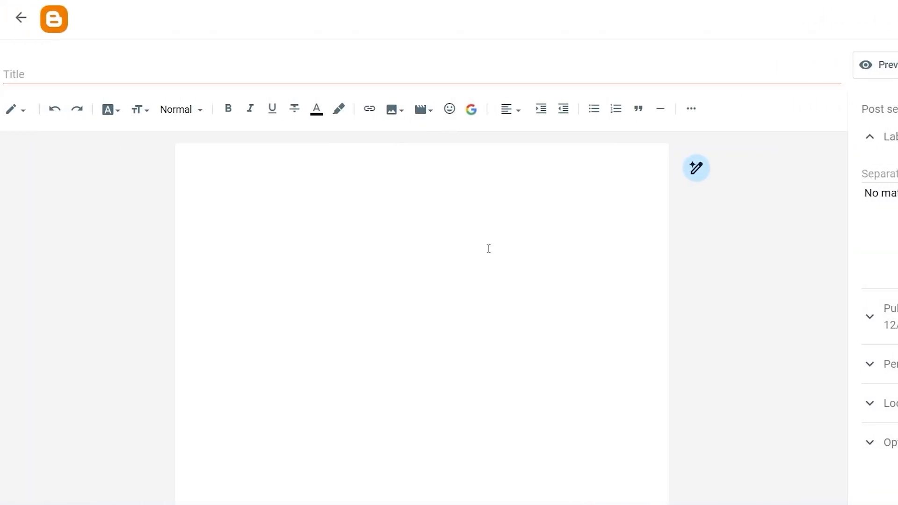
{"action": "left_click", "coordinate": [417, 229]}
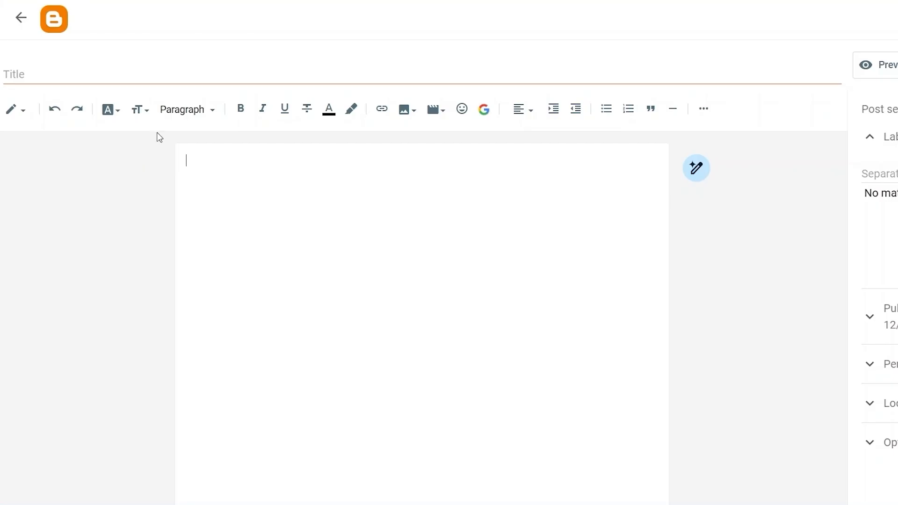
{"action": "left_click", "coordinate": [55, 69]}
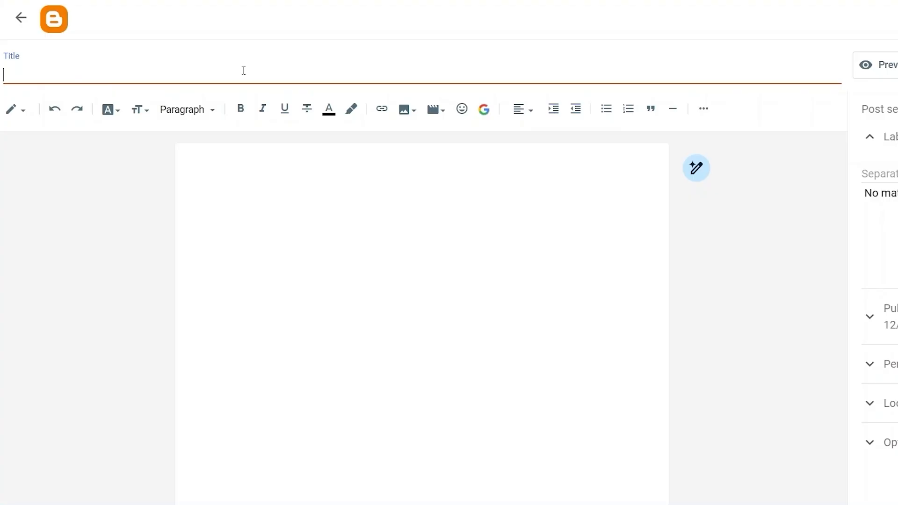
{"action": "left_click", "coordinate": [244, 187]}
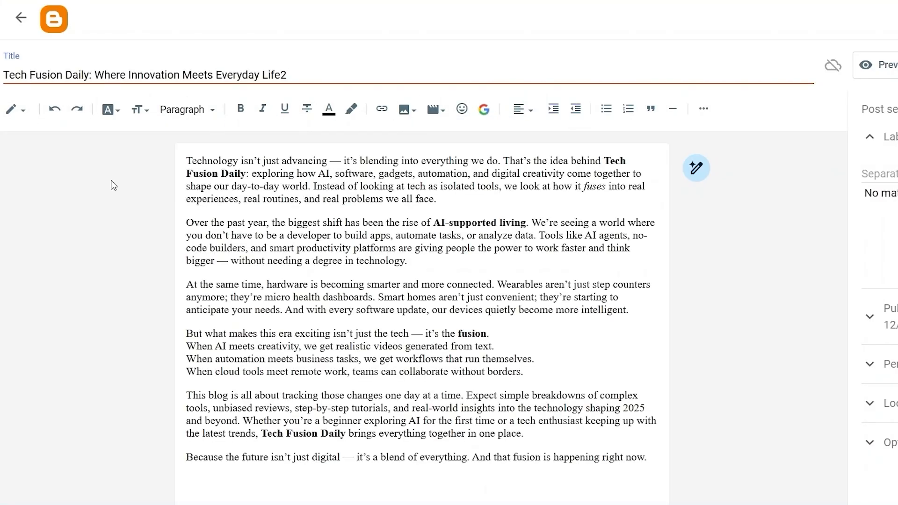
{"action": "key", "text": "BackSpace"}
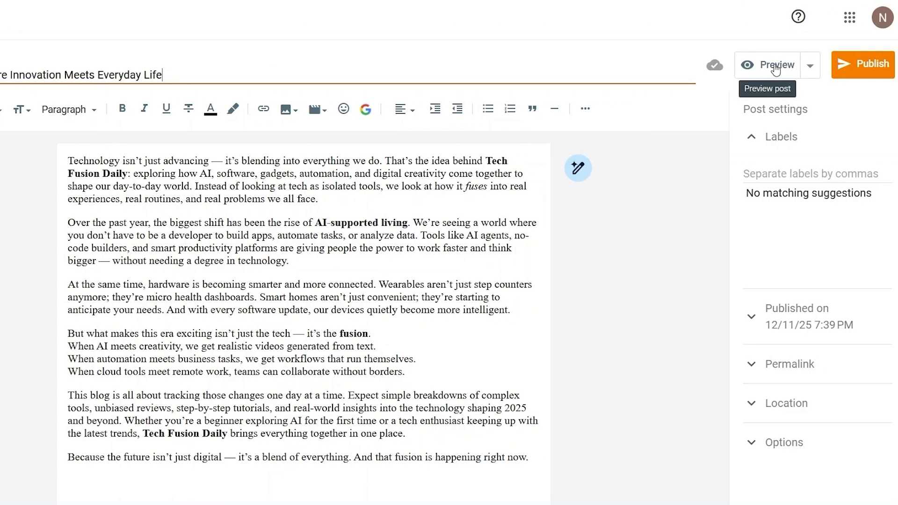
Step: Examine the post's preview and save options and its settings for labels, publish date, permalink, location and reader comments
{"action": "left_click", "coordinate": [808, 69]}
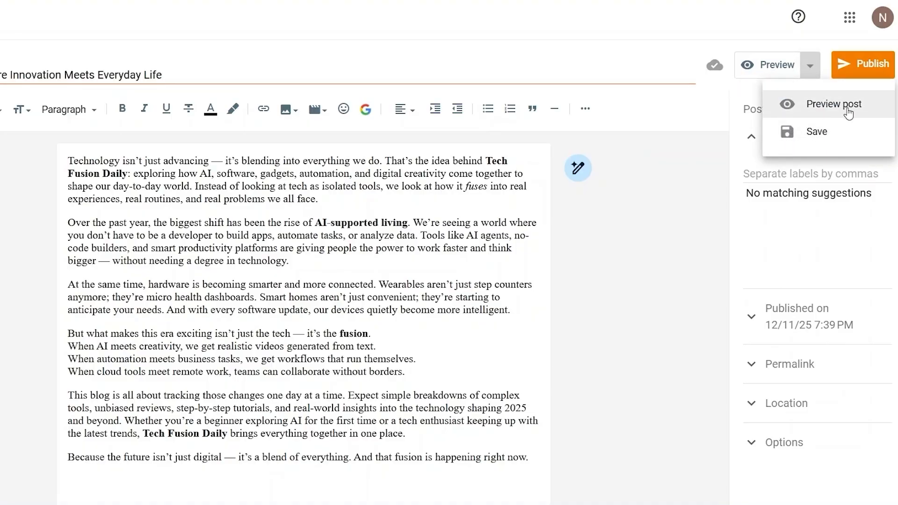
{"action": "left_click", "coordinate": [809, 66]}
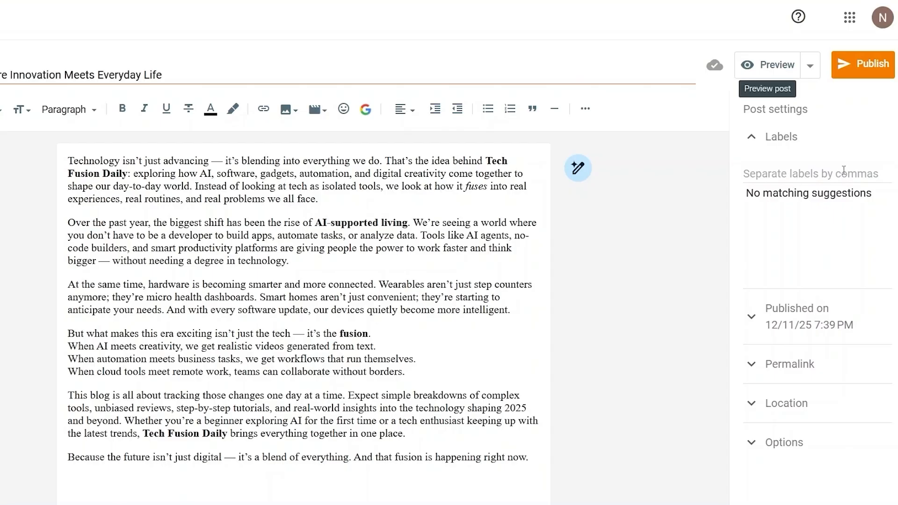
{"action": "left_click", "coordinate": [789, 176]}
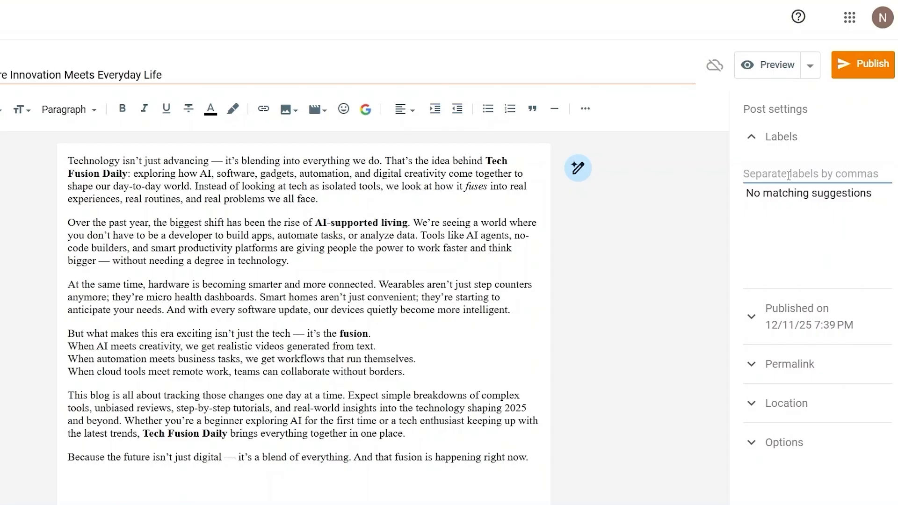
{"action": "left_click", "coordinate": [751, 137]}
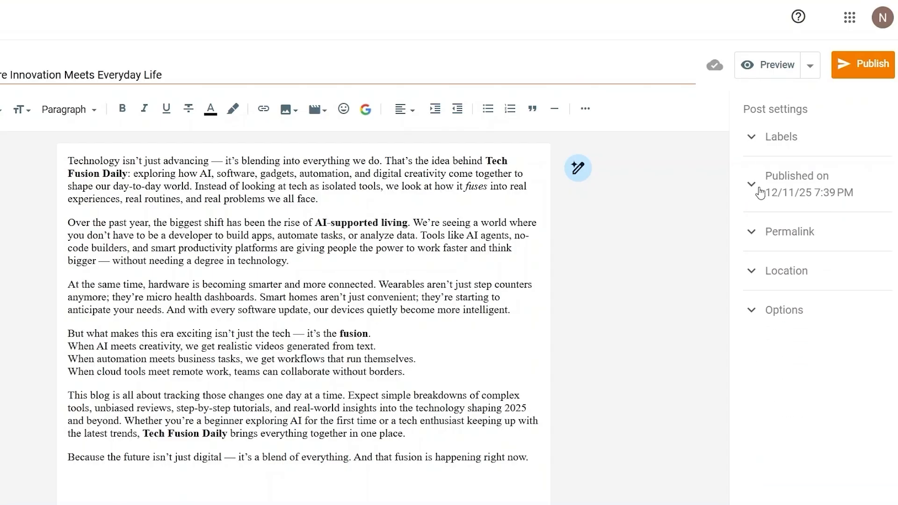
{"action": "left_click", "coordinate": [760, 186]}
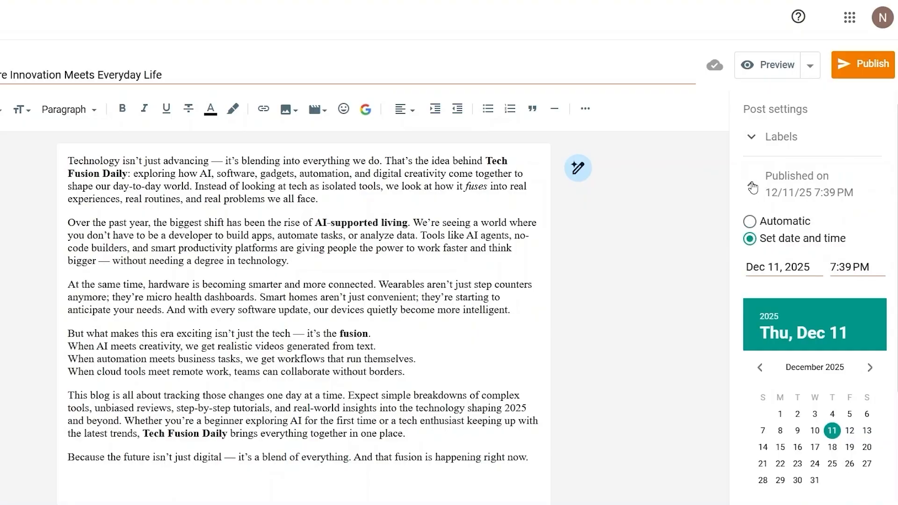
{"action": "left_click", "coordinate": [751, 186]}
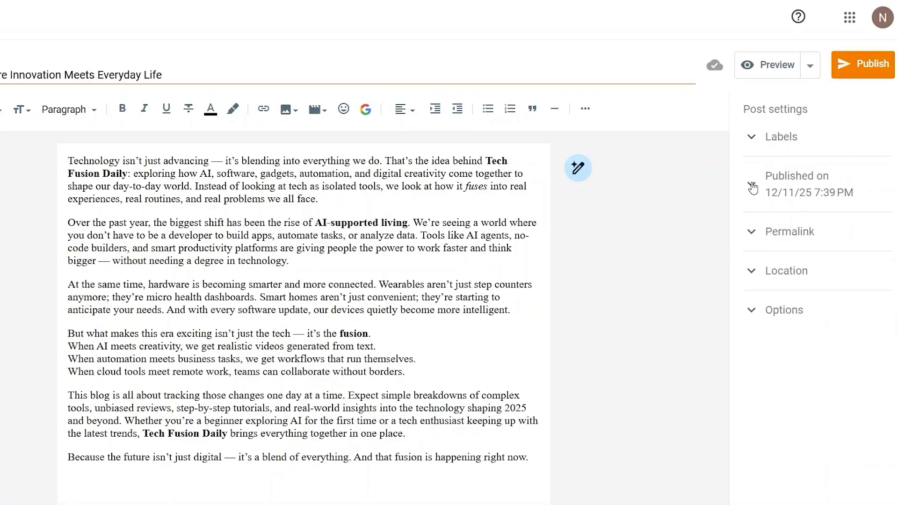
{"action": "left_click", "coordinate": [767, 236]}
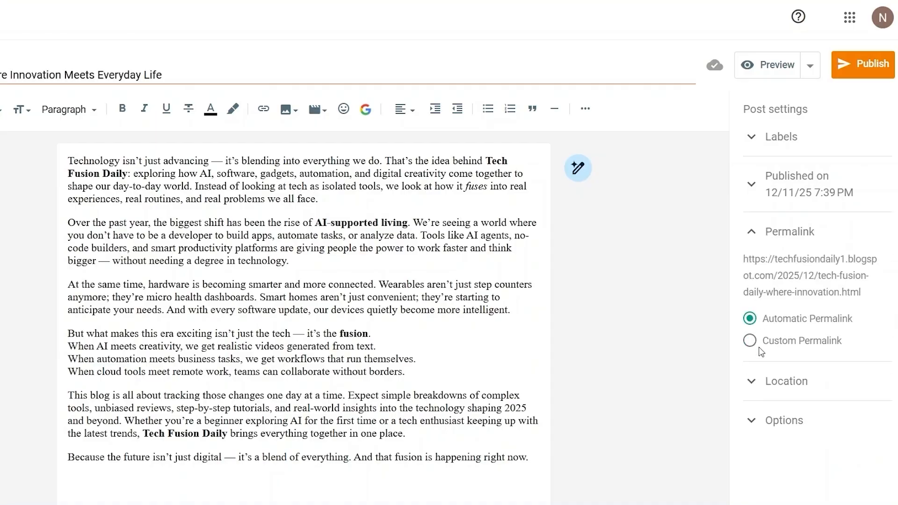
{"action": "left_click", "coordinate": [751, 231]}
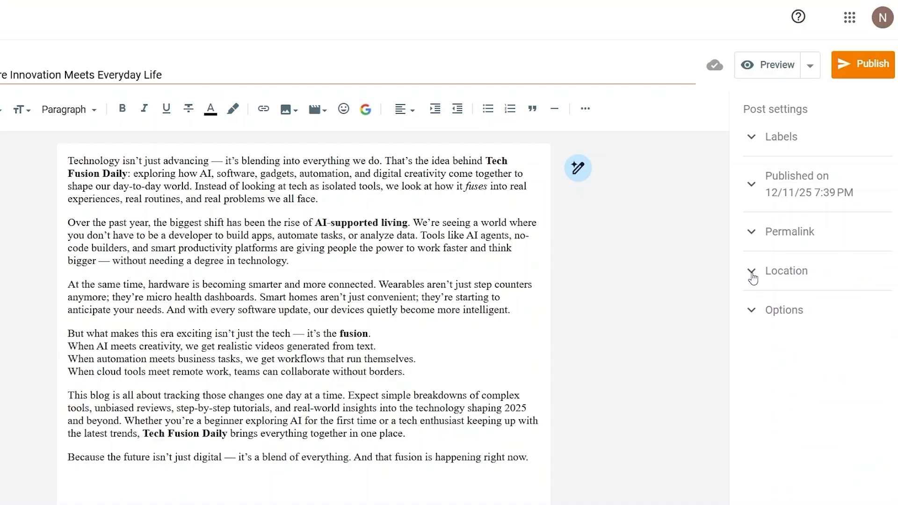
{"action": "left_click", "coordinate": [751, 275]}
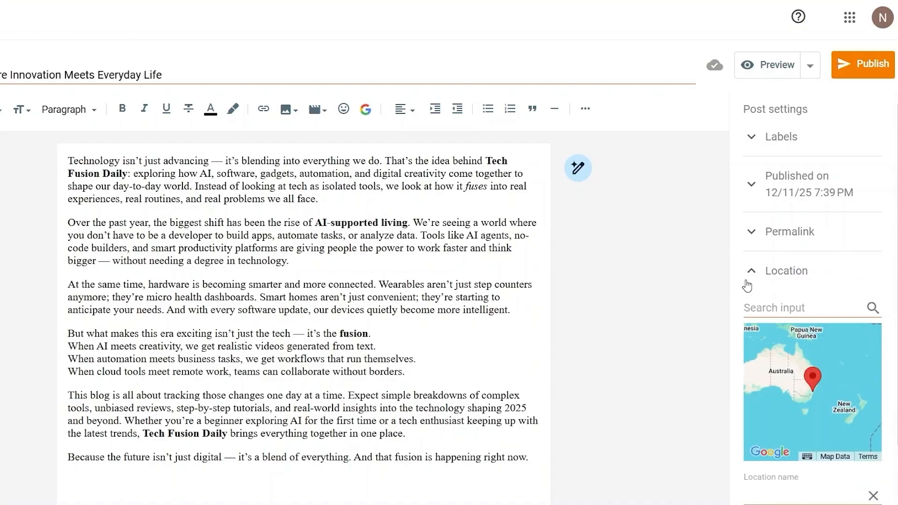
{"action": "left_click", "coordinate": [751, 275]}
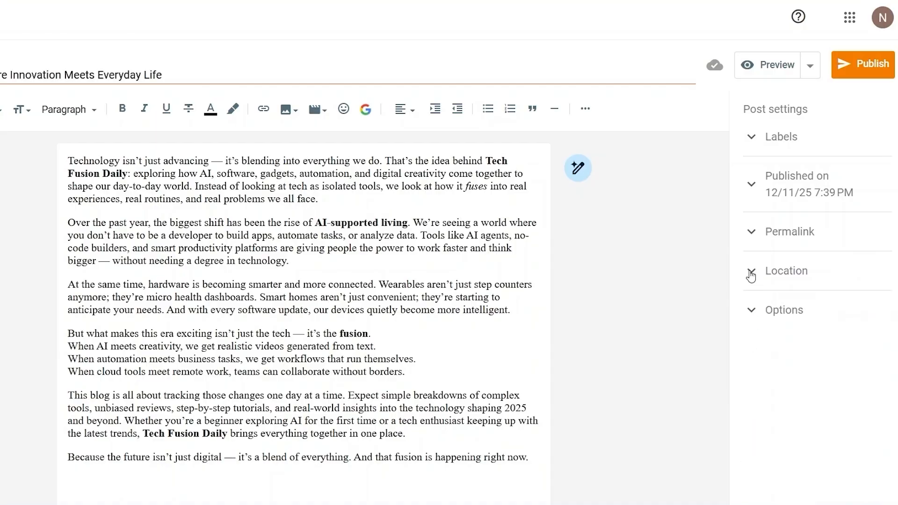
{"action": "left_click", "coordinate": [751, 310]}
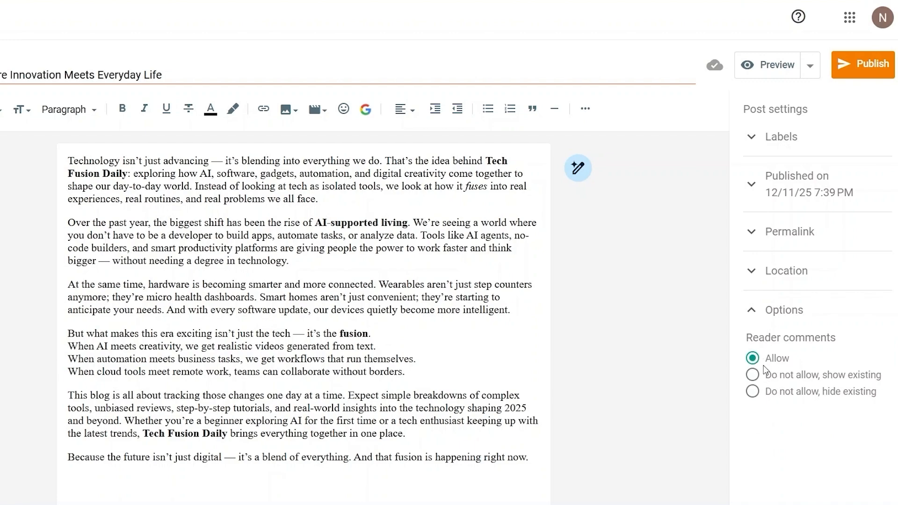
{"action": "left_click", "coordinate": [752, 314]}
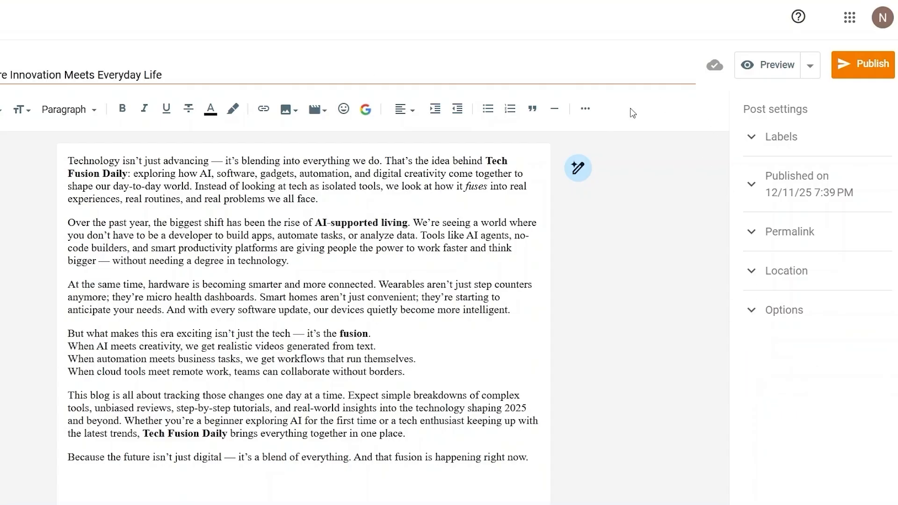
Step: Preview the draft post and look through the whole article as readers will see it
{"action": "left_click", "coordinate": [774, 64]}
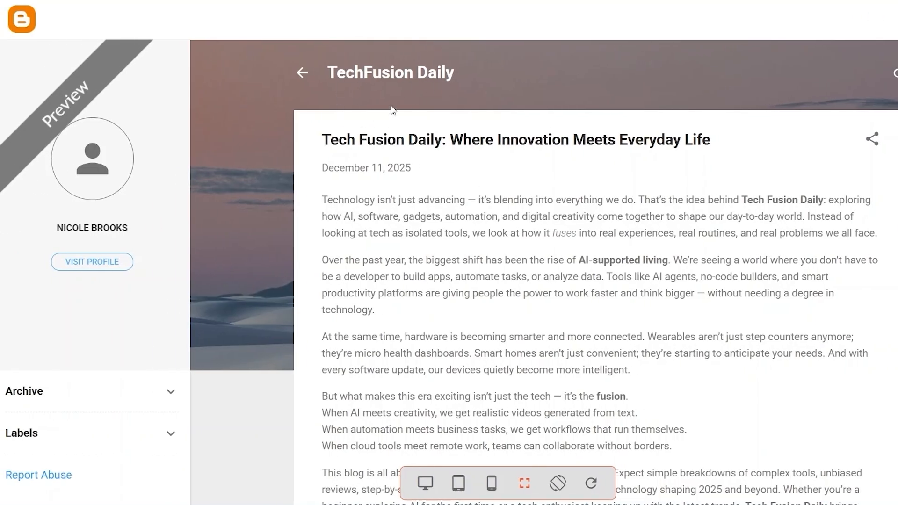
{"action": "scroll", "coordinate": [485, 190], "scroll_direction": "down", "scroll_amount": 2}
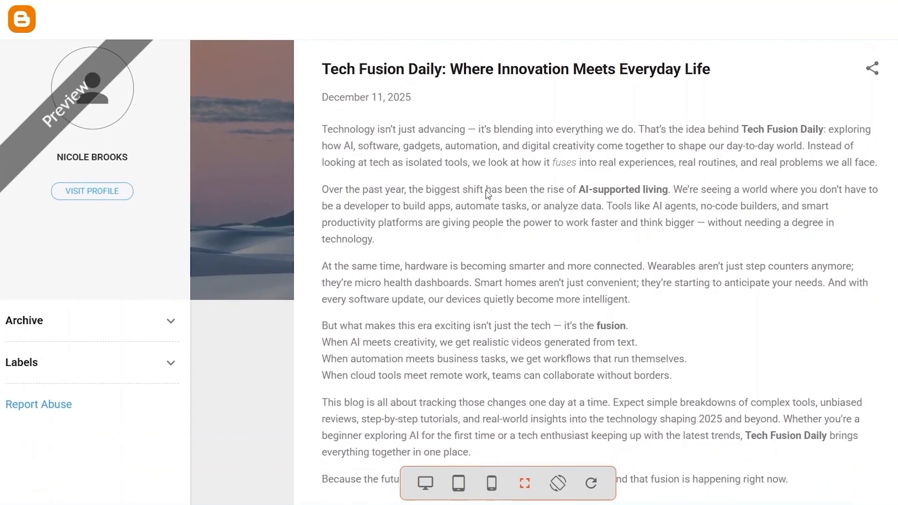
{"action": "scroll", "coordinate": [485, 189], "scroll_direction": "down", "scroll_amount": 1}
{"action": "scroll", "coordinate": [546, 233], "scroll_direction": "up", "scroll_amount": 2}
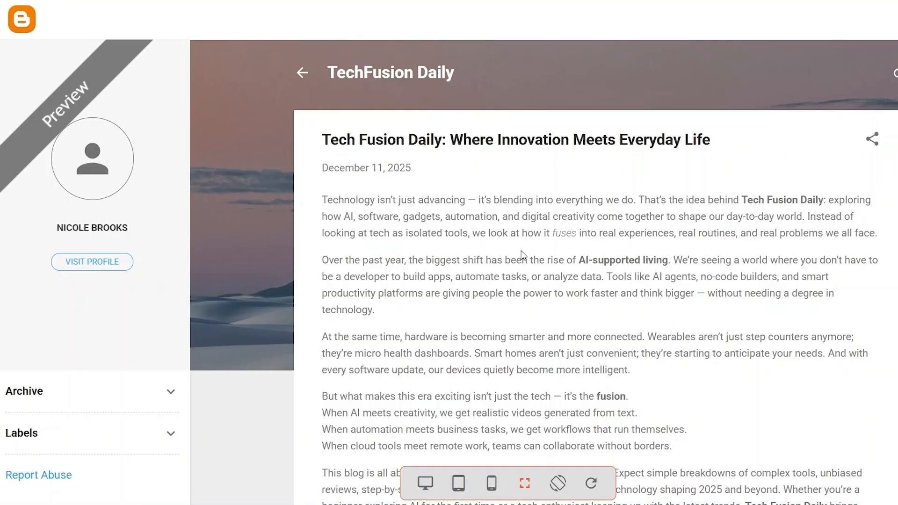
{"action": "scroll", "coordinate": [510, 251], "scroll_direction": "down", "scroll_amount": 1}
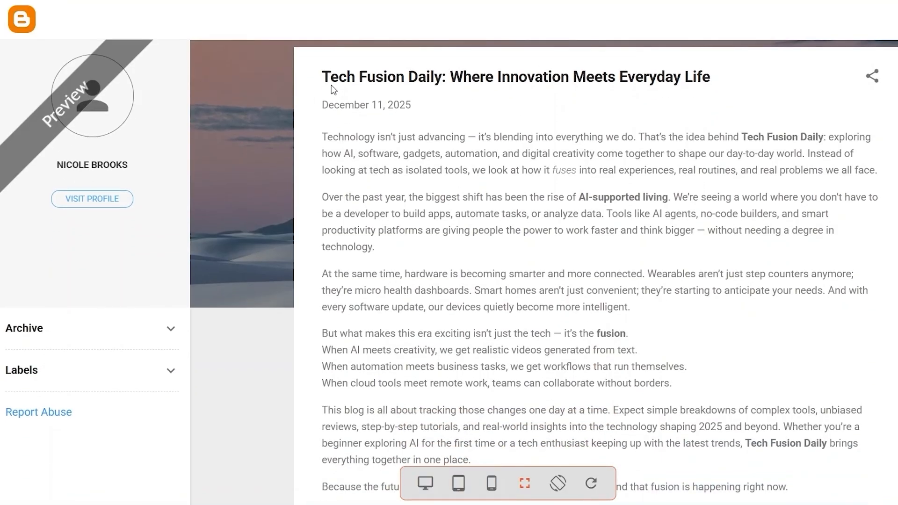
Step: Look through the previewed post down to its comment and ad areas and check it in desktop, tablet, phone and rotated phone views
{"action": "scroll", "coordinate": [464, 231], "scroll_direction": "down", "scroll_amount": 6}
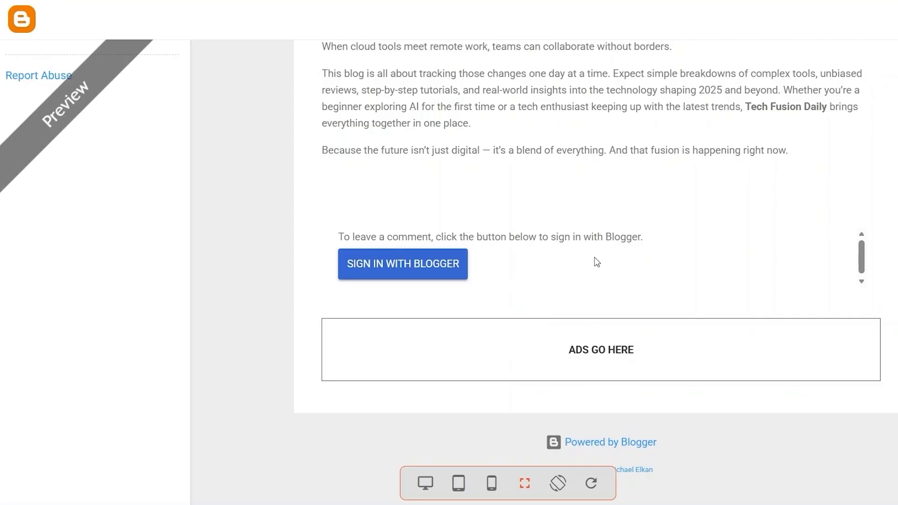
{"action": "scroll", "coordinate": [561, 251], "scroll_direction": "up", "scroll_amount": 8}
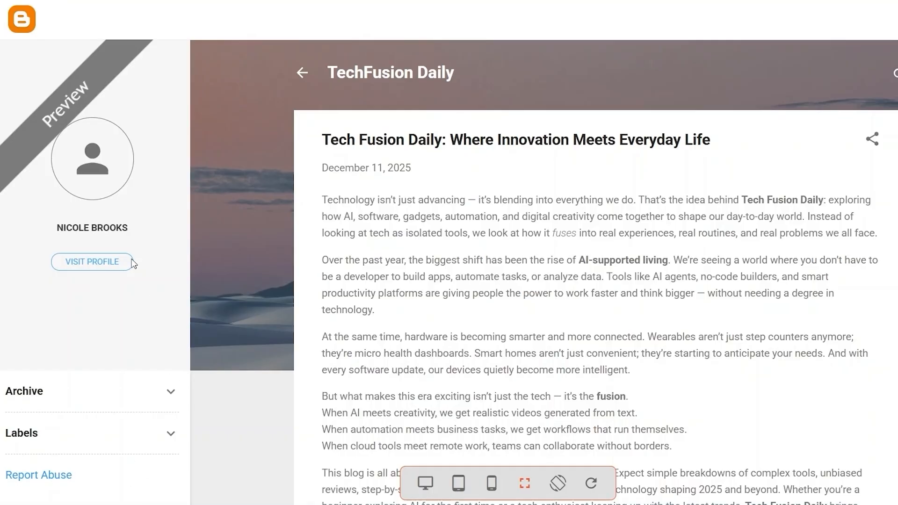
{"action": "scroll", "coordinate": [462, 226], "scroll_direction": "down", "scroll_amount": 4}
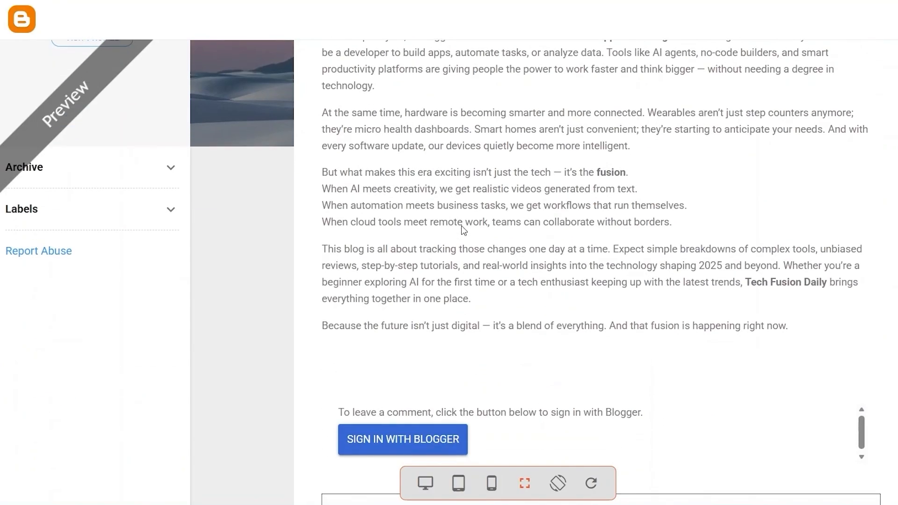
{"action": "scroll", "coordinate": [461, 225], "scroll_direction": "up", "scroll_amount": 4}
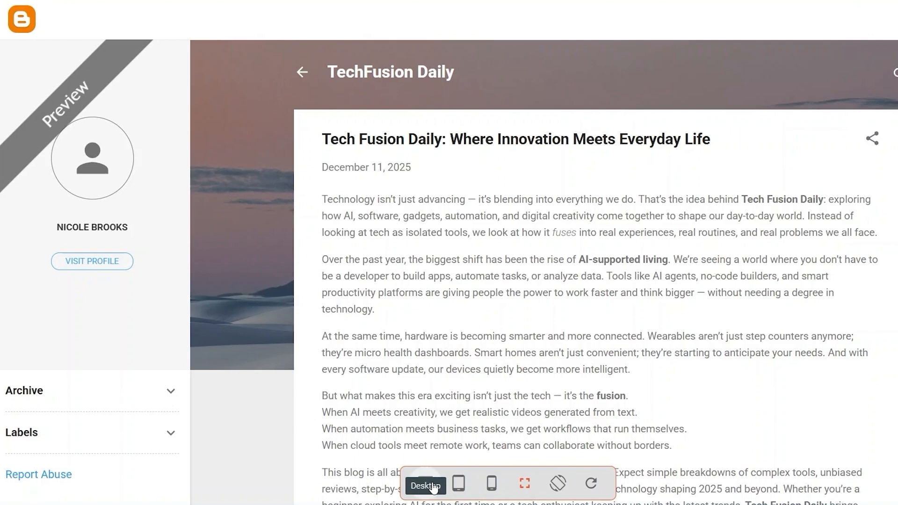
{"action": "left_click", "coordinate": [434, 486]}
{"action": "left_click", "coordinate": [459, 485]}
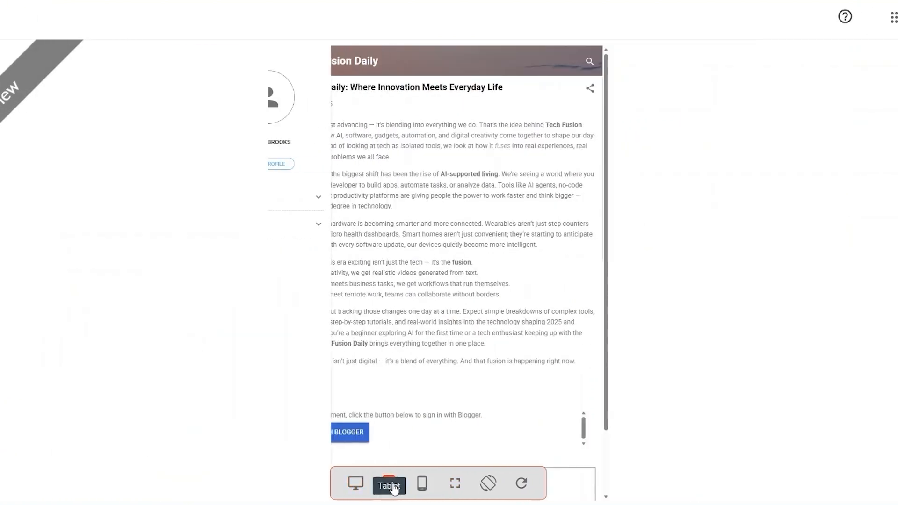
{"action": "left_click", "coordinate": [422, 484]}
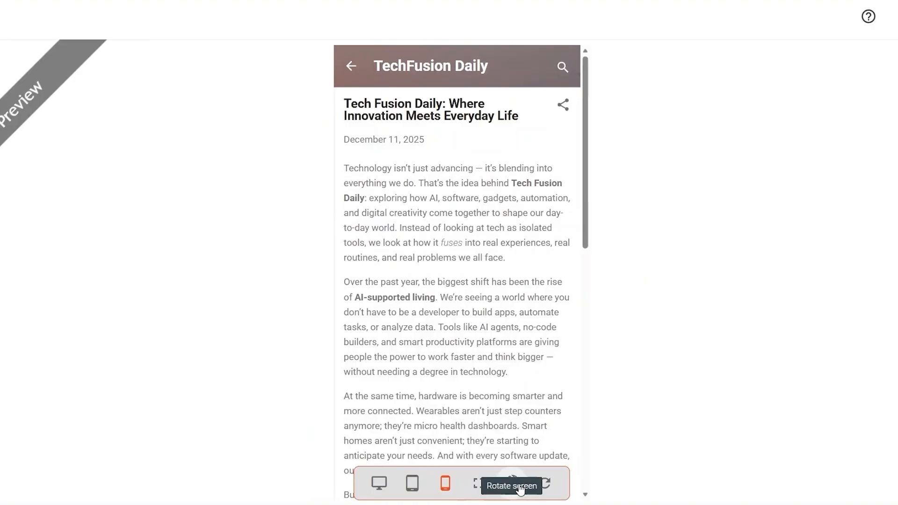
{"action": "left_click", "coordinate": [519, 487]}
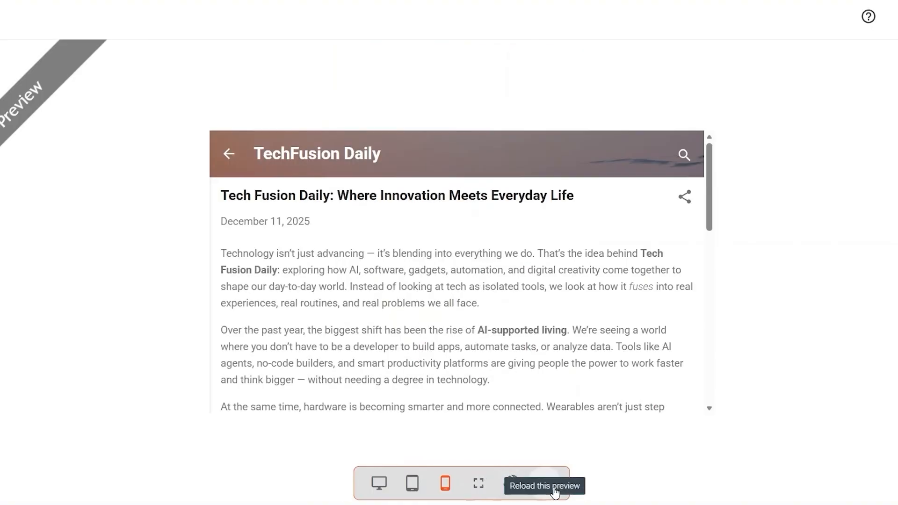
{"action": "left_click", "coordinate": [413, 488]}
{"action": "left_click", "coordinate": [378, 483]}
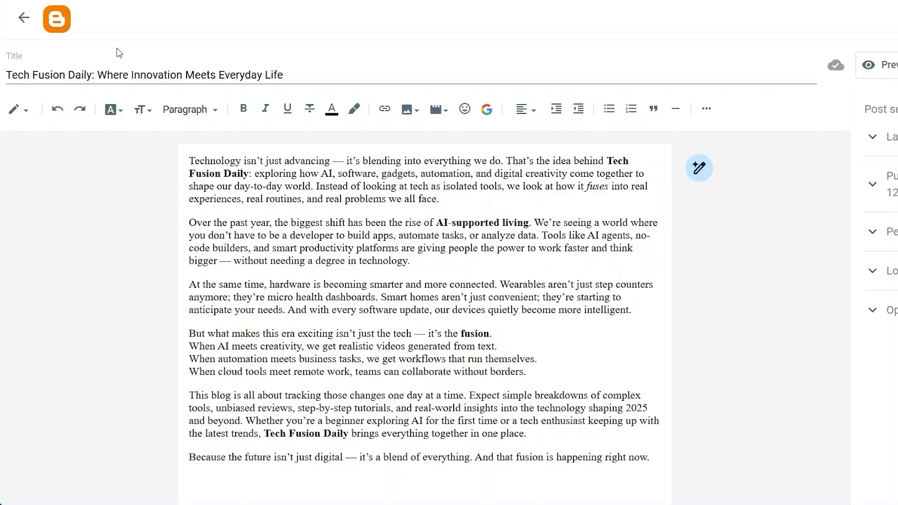
Step: Leave the post editor for the blog's post list and expand the navigation menu
{"action": "left_click", "coordinate": [23, 17]}
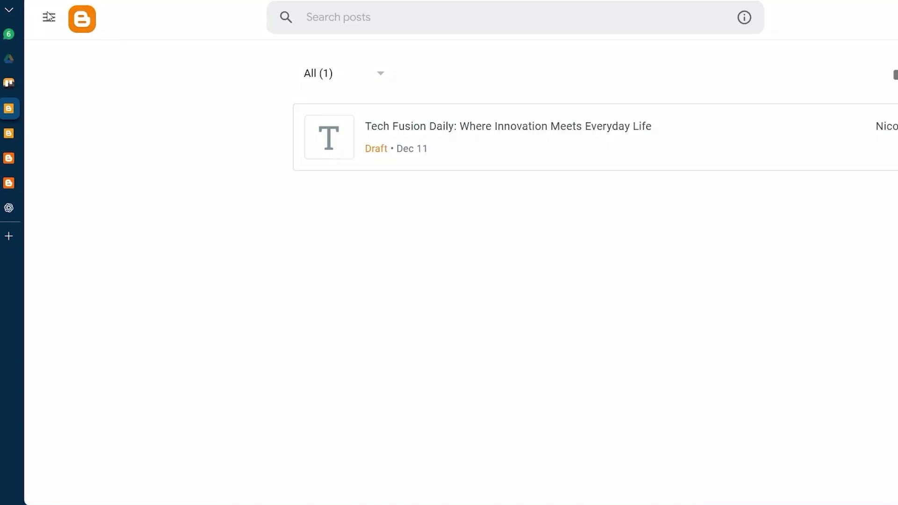
{"action": "left_click", "coordinate": [49, 17]}
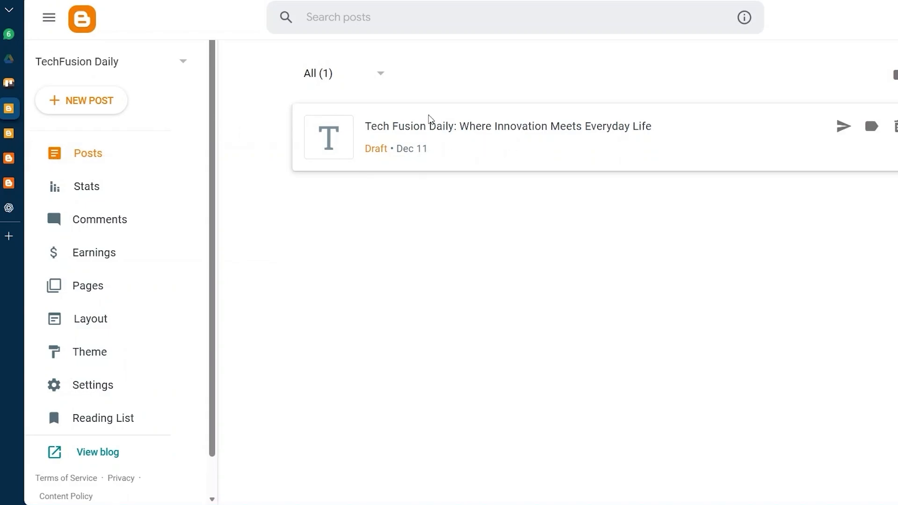
{"action": "scroll", "coordinate": [155, 224], "scroll_direction": "down", "scroll_amount": 1}
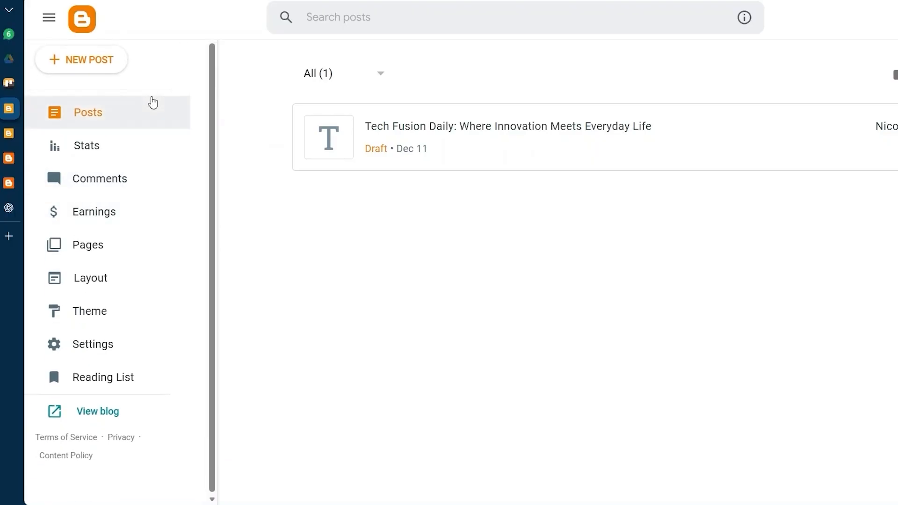
Step: Examine the blog's stats, covering followers, blog views, latest post, posts and pages
{"action": "left_click", "coordinate": [131, 150]}
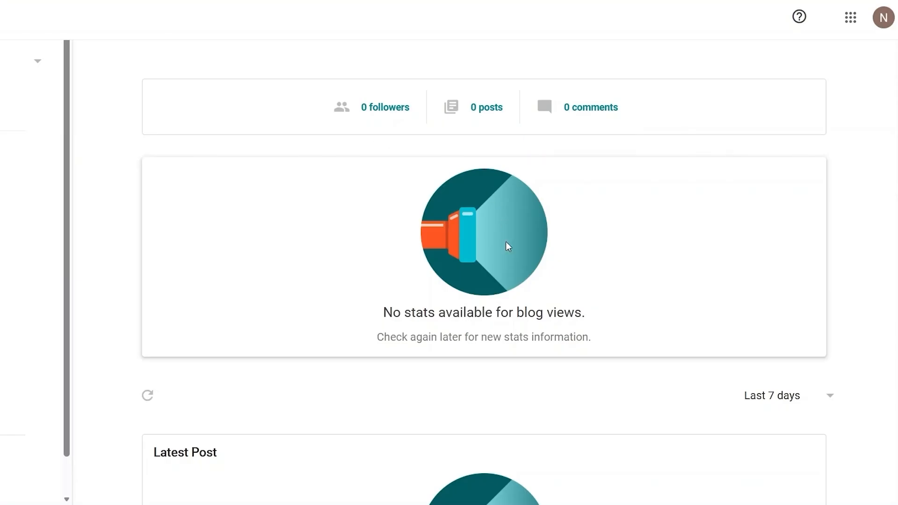
{"action": "scroll", "coordinate": [506, 246], "scroll_direction": "down", "scroll_amount": 6}
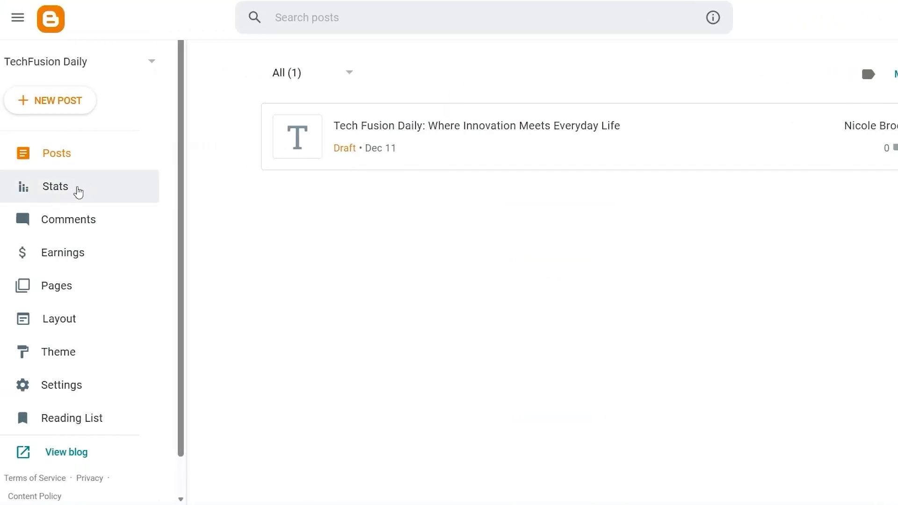
{"action": "left_click", "coordinate": [79, 192]}
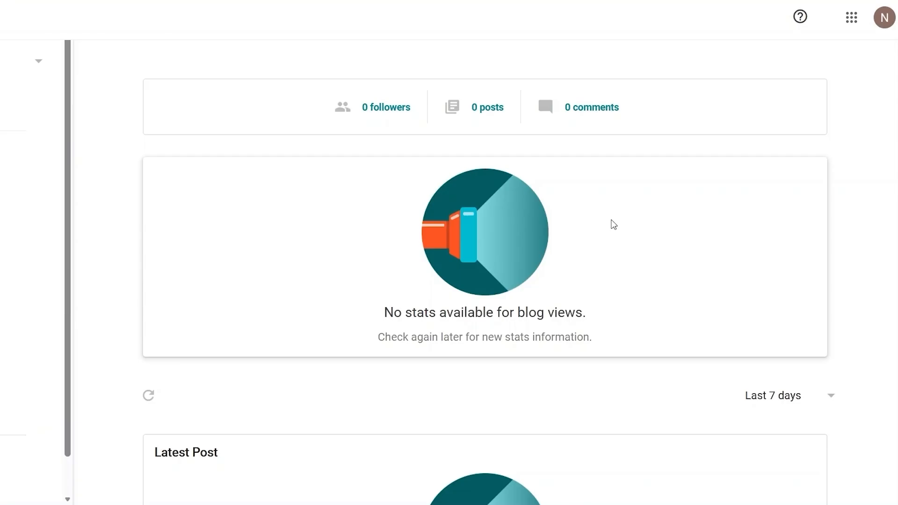
{"action": "scroll", "coordinate": [613, 225], "scroll_direction": "down", "scroll_amount": 6}
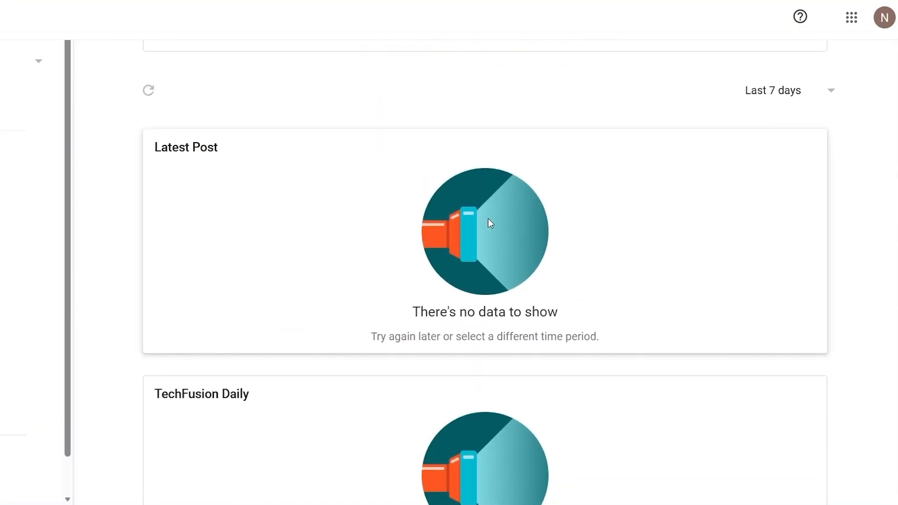
{"action": "scroll", "coordinate": [489, 222], "scroll_direction": "down", "scroll_amount": 6}
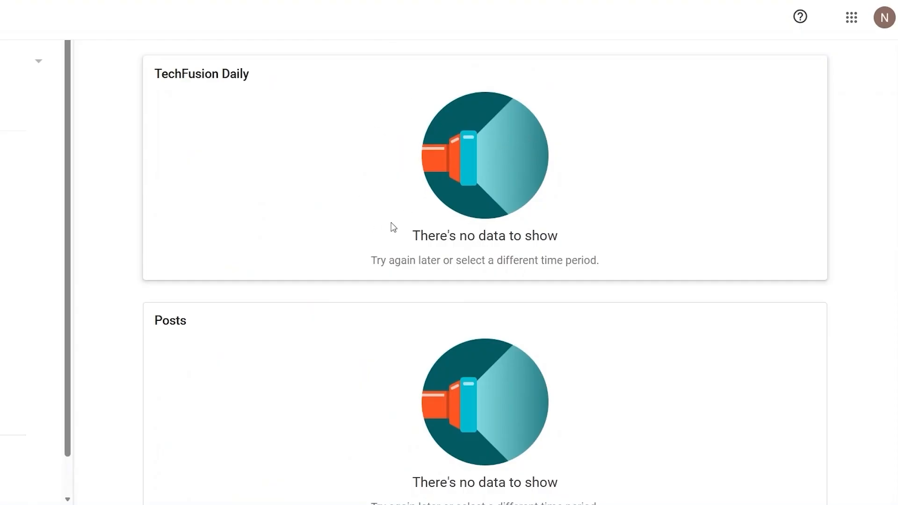
{"action": "scroll", "coordinate": [392, 227], "scroll_direction": "down", "scroll_amount": 3}
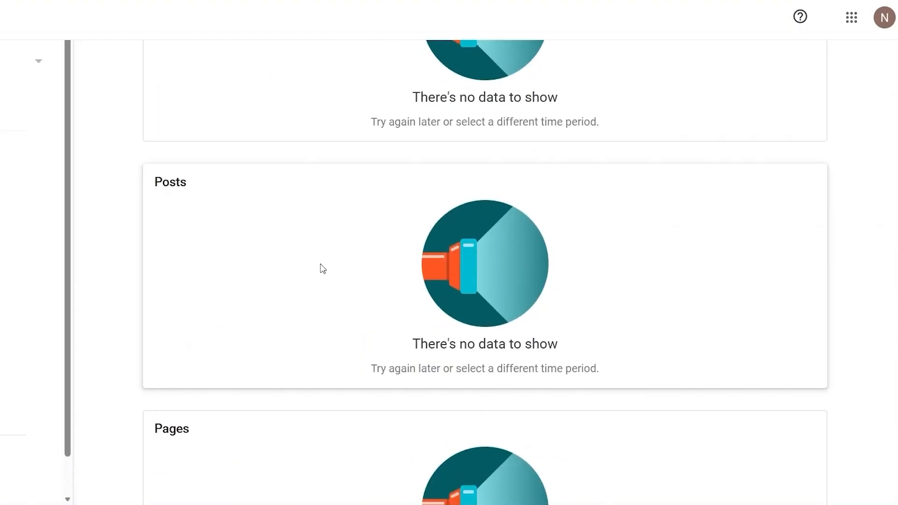
{"action": "scroll", "coordinate": [323, 268], "scroll_direction": "down", "scroll_amount": 4}
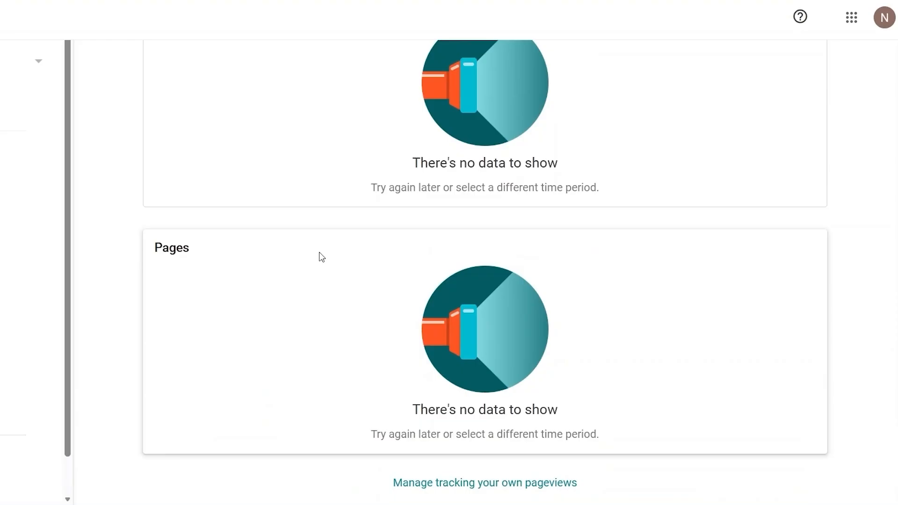
{"action": "scroll", "coordinate": [322, 257], "scroll_direction": "up", "scroll_amount": 18}
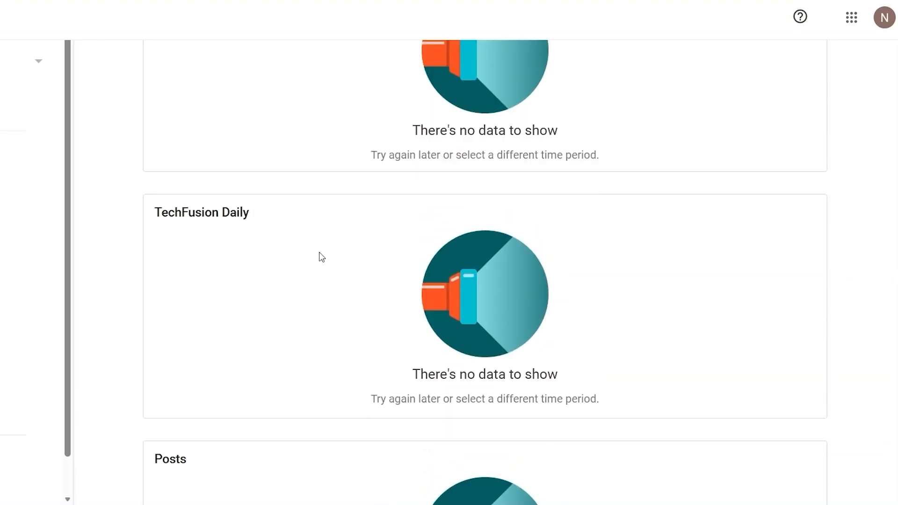
{"action": "scroll", "coordinate": [322, 257], "scroll_direction": "up", "scroll_amount": 2}
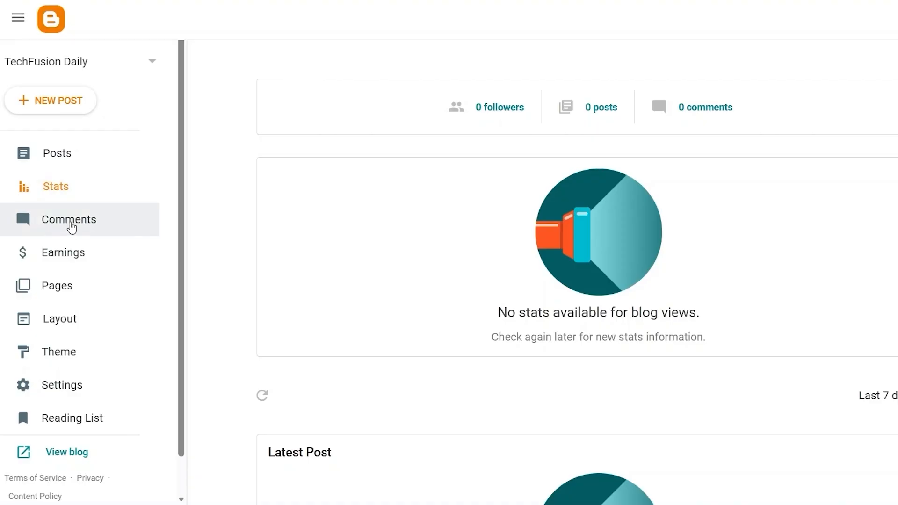
Step: View the blog's comments section and its AdSense earnings information
{"action": "left_click", "coordinate": [70, 222]}
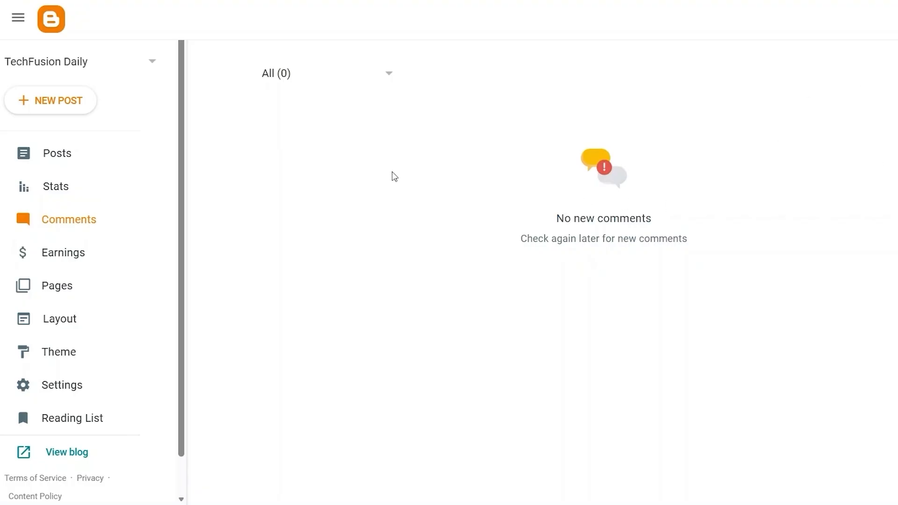
{"action": "left_click", "coordinate": [68, 256]}
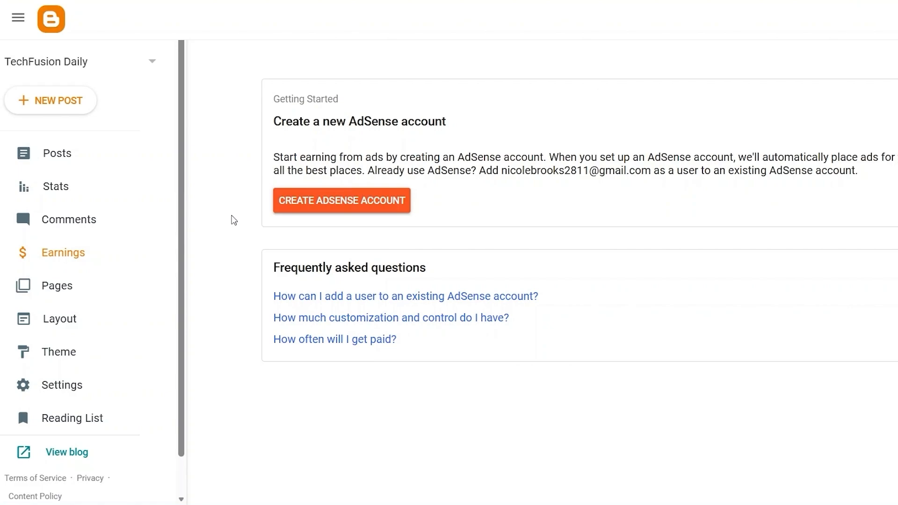
{"action": "scroll", "coordinate": [117, 243], "scroll_direction": "down", "scroll_amount": 1}
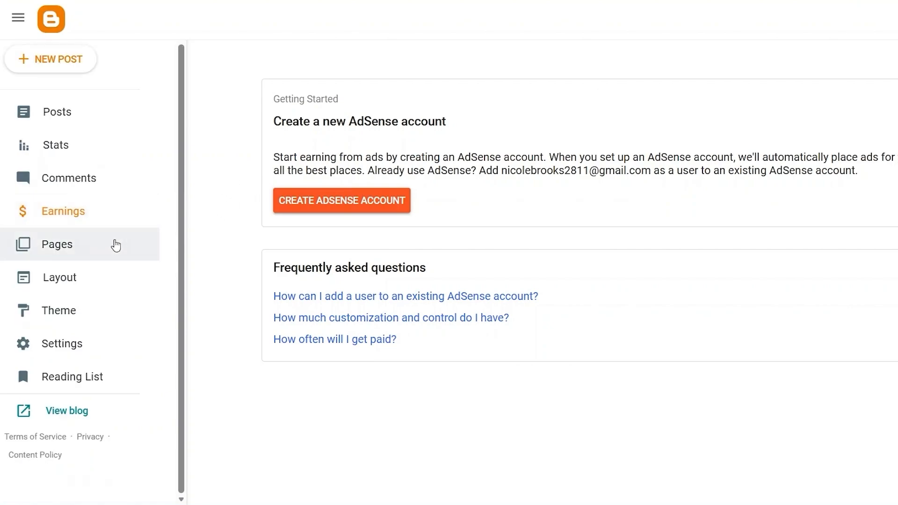
Step: Start a new blank page from the blog's pages section and examine its reader comments options
{"action": "left_click", "coordinate": [115, 245]}
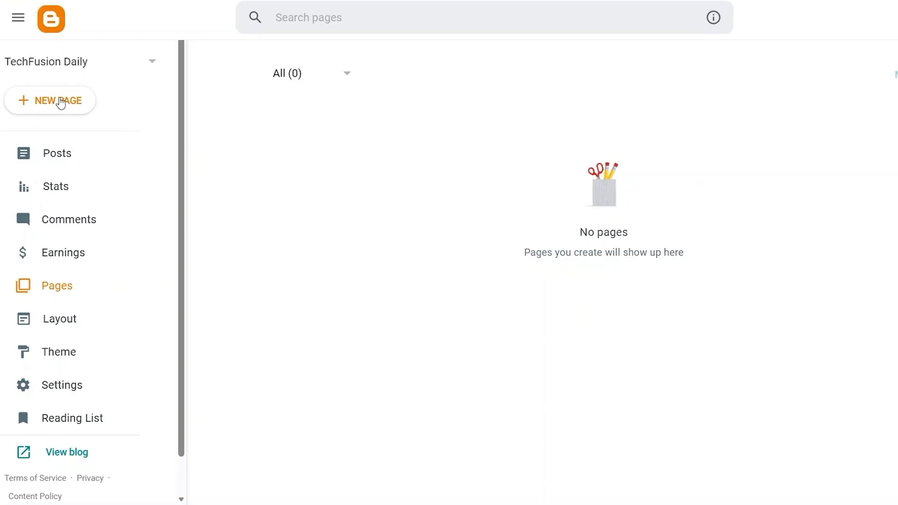
{"action": "left_click", "coordinate": [57, 107]}
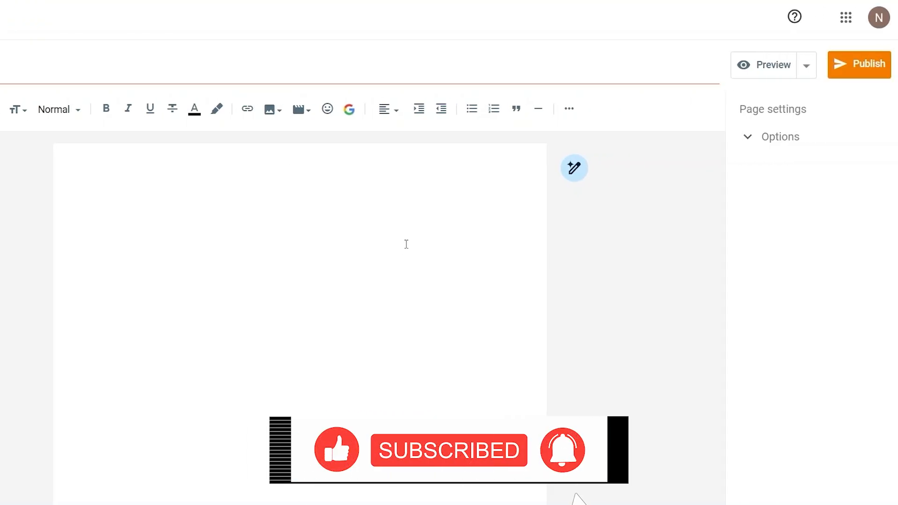
{"action": "left_click", "coordinate": [773, 140]}
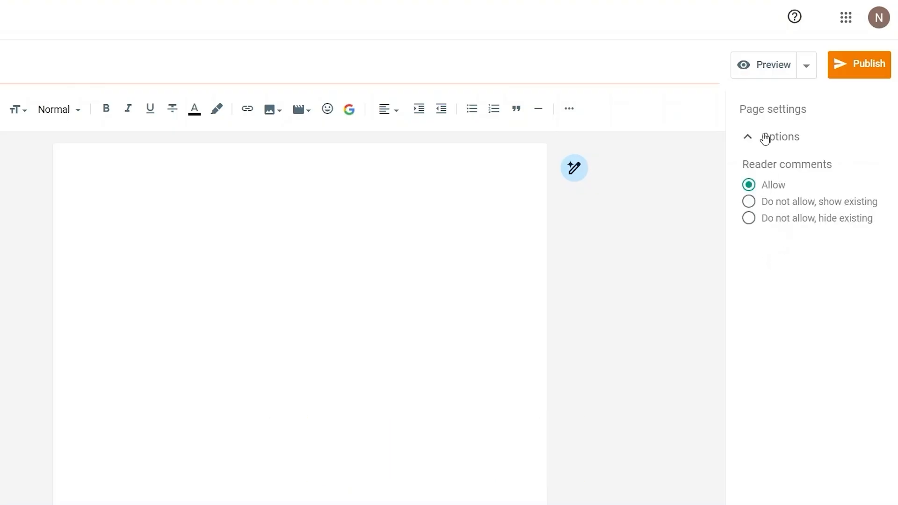
{"action": "left_click", "coordinate": [749, 138]}
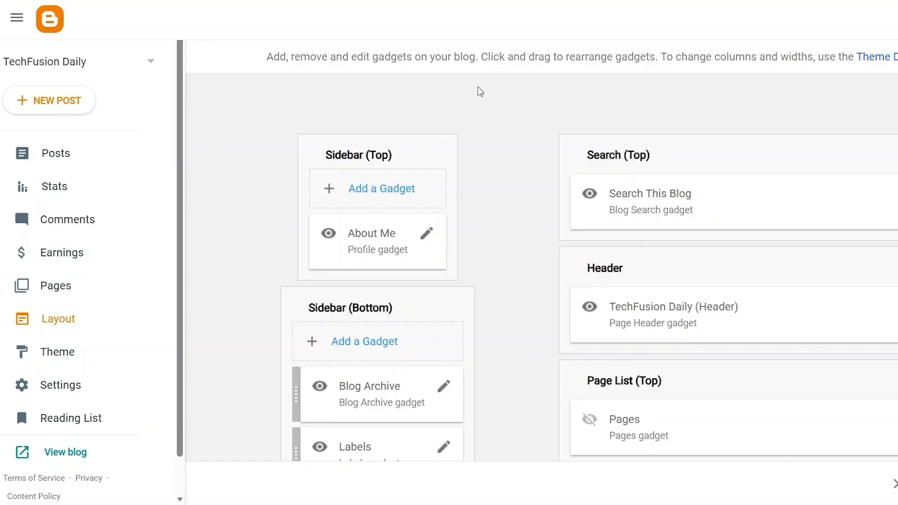
Step: Examine the blog's layout gadgets across the sidebars, search, header, page list, ads, page body and footer
{"action": "scroll", "coordinate": [489, 154], "scroll_direction": "down", "scroll_amount": 1}
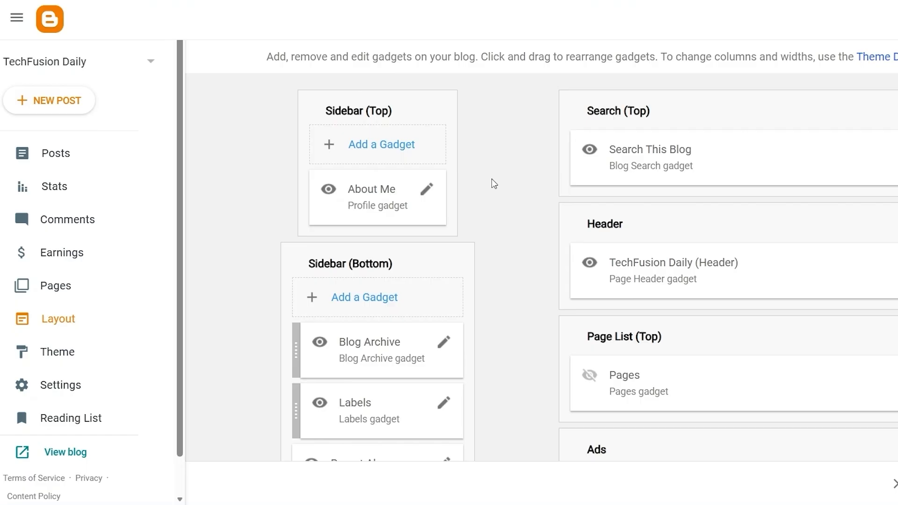
{"action": "scroll", "coordinate": [493, 183], "scroll_direction": "down", "scroll_amount": 3}
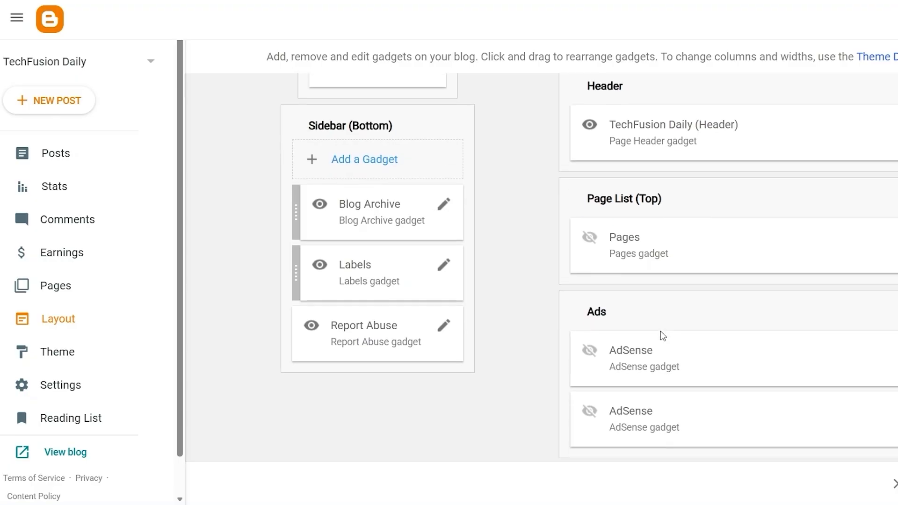
{"action": "scroll", "coordinate": [662, 337], "scroll_direction": "down", "scroll_amount": 1}
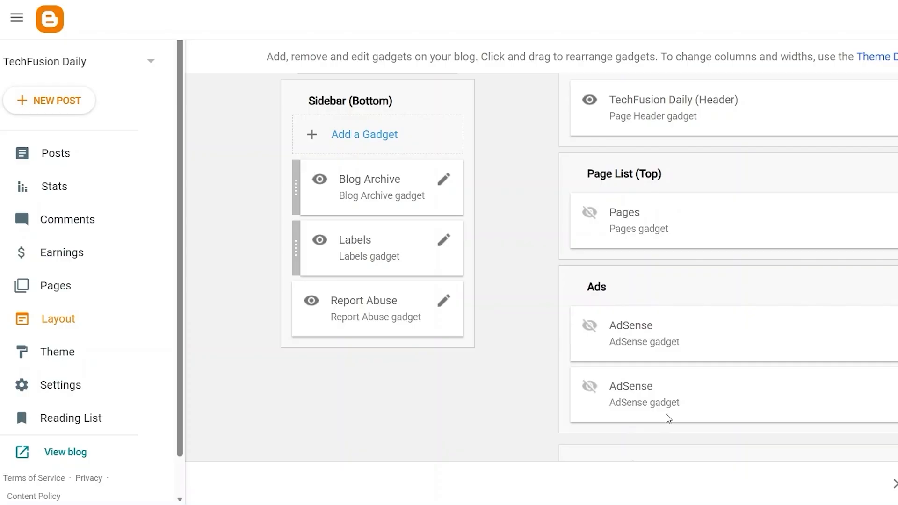
{"action": "scroll", "coordinate": [667, 418], "scroll_direction": "down", "scroll_amount": 6}
{"action": "scroll", "coordinate": [566, 419], "scroll_direction": "down", "scroll_amount": 2}
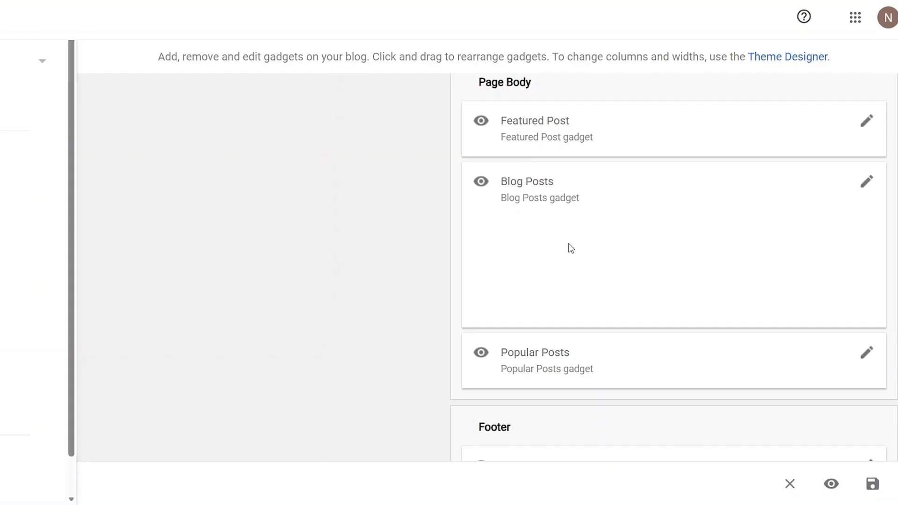
{"action": "scroll", "coordinate": [500, 354], "scroll_direction": "down", "scroll_amount": 1}
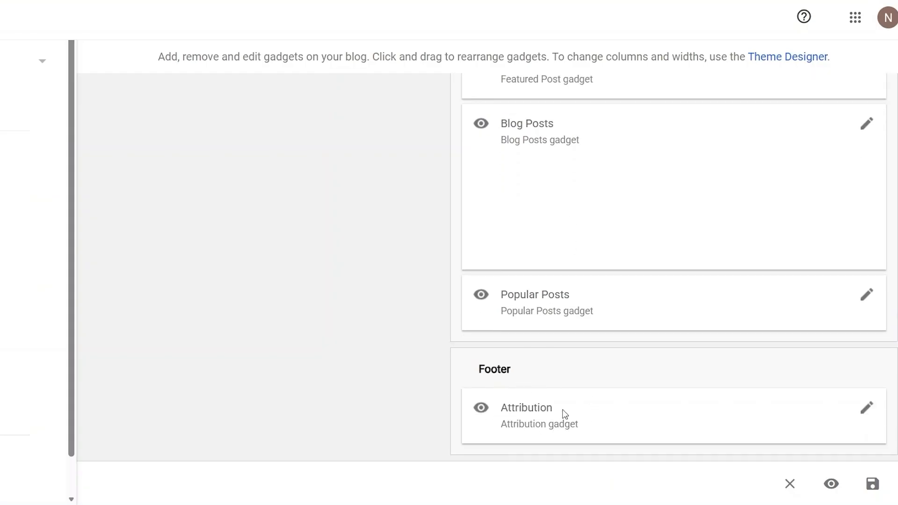
{"action": "scroll", "coordinate": [422, 240], "scroll_direction": "up", "scroll_amount": 10}
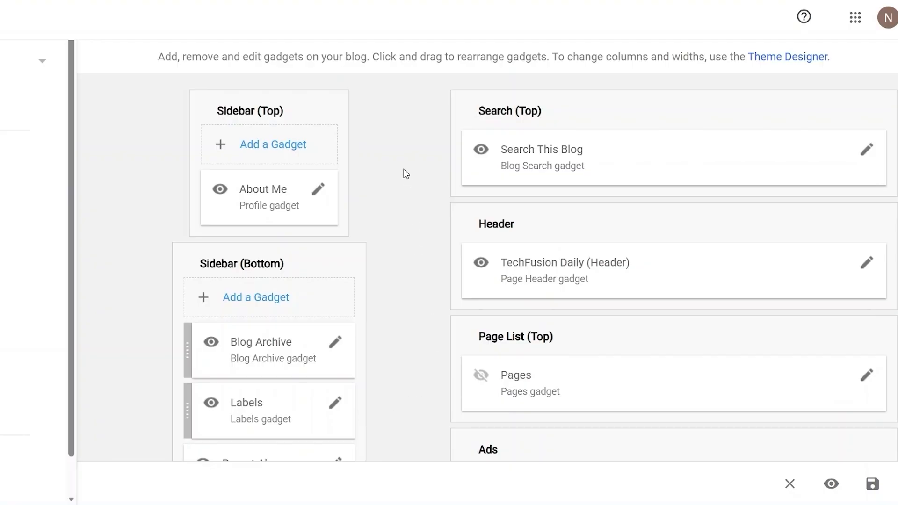
Step: Examine the gadgets that can be added to the bottom sidebar, from AdSense and Blog Search to Contact Form and Wikipedia
{"action": "left_click", "coordinate": [255, 299]}
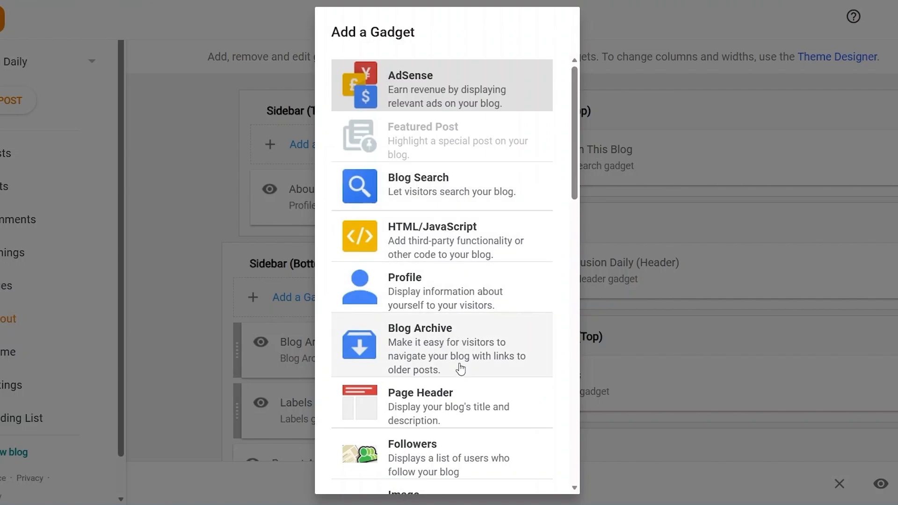
{"action": "scroll", "coordinate": [397, 406], "scroll_direction": "down", "scroll_amount": 3}
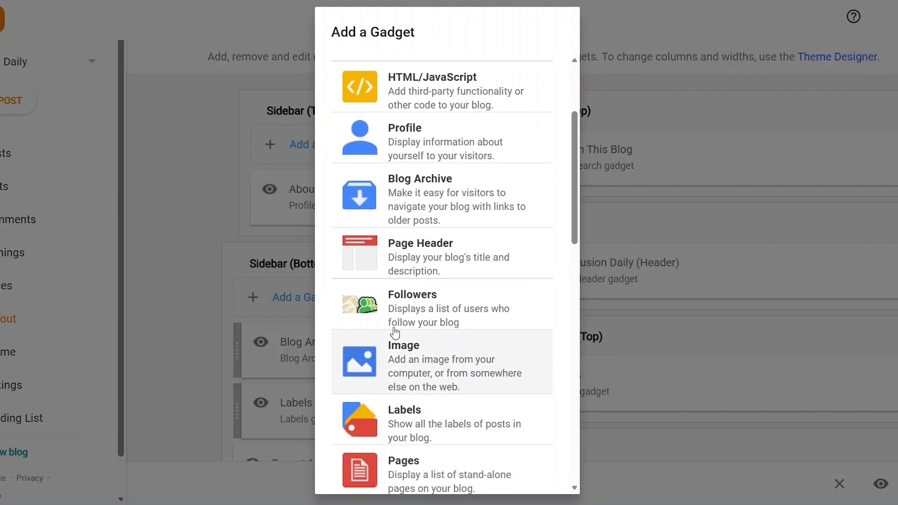
{"action": "scroll", "coordinate": [446, 314], "scroll_direction": "down", "scroll_amount": 2}
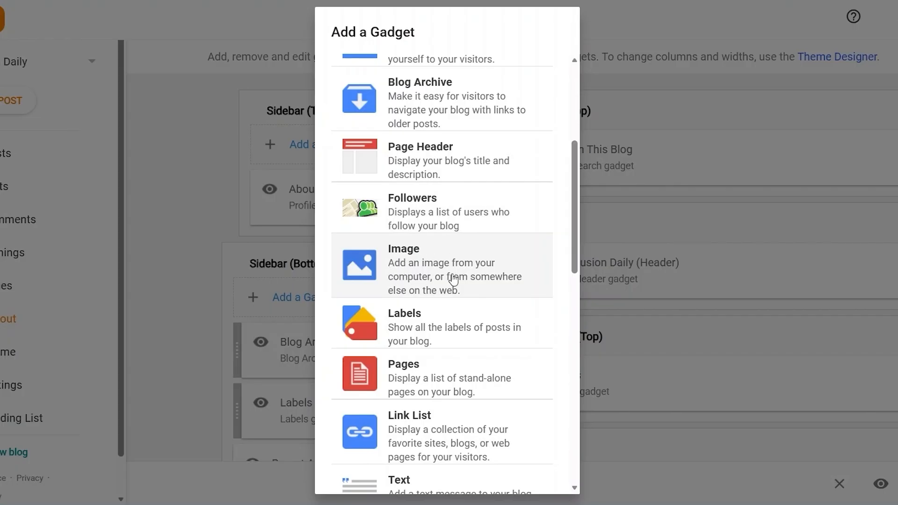
{"action": "scroll", "coordinate": [454, 280], "scroll_direction": "down", "scroll_amount": 1}
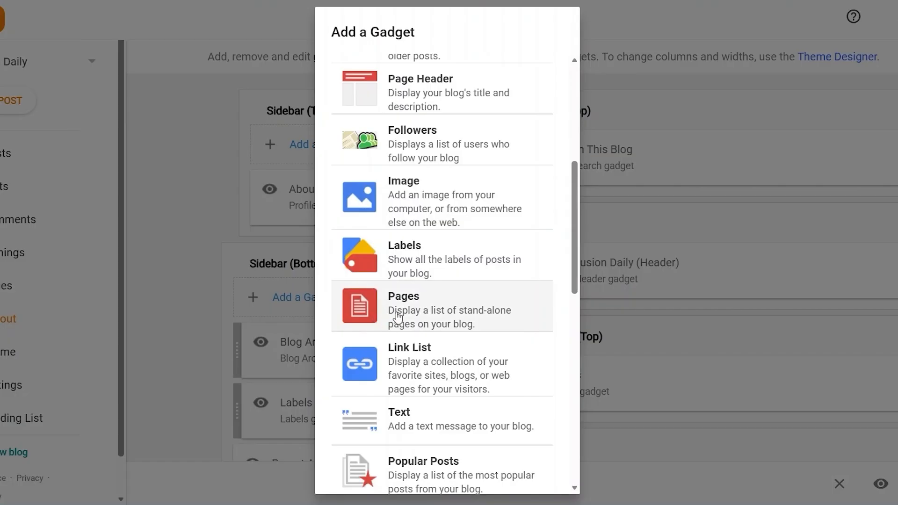
{"action": "scroll", "coordinate": [442, 372], "scroll_direction": "down", "scroll_amount": 2}
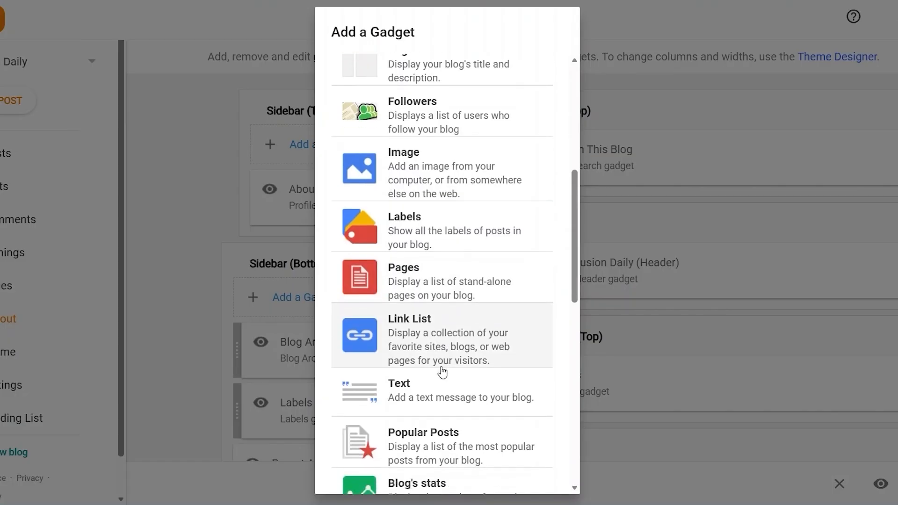
{"action": "scroll", "coordinate": [436, 249], "scroll_direction": "down", "scroll_amount": 2}
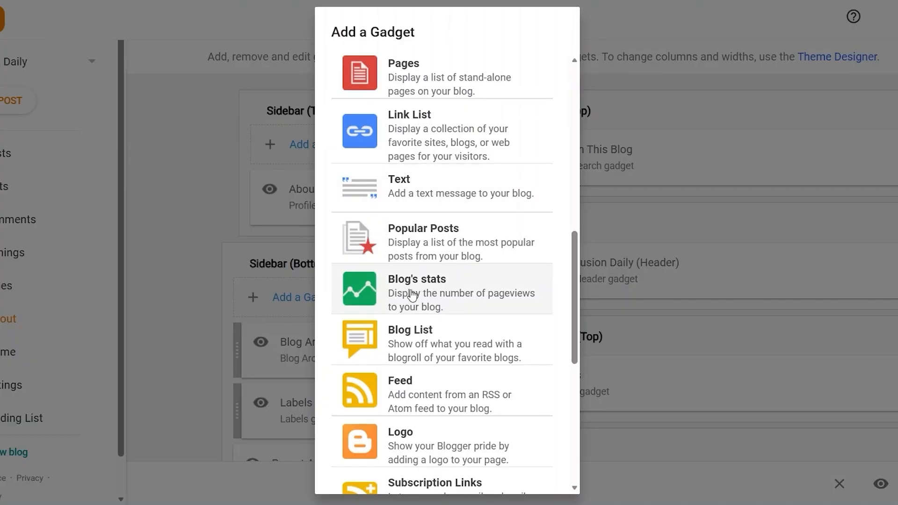
{"action": "scroll", "coordinate": [399, 392], "scroll_direction": "down", "scroll_amount": 5}
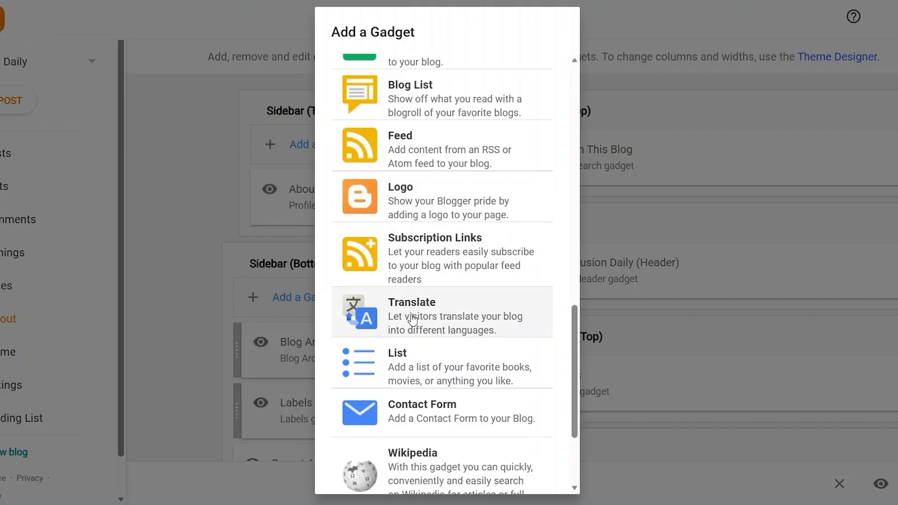
{"action": "scroll", "coordinate": [428, 334], "scroll_direction": "down", "scroll_amount": 3}
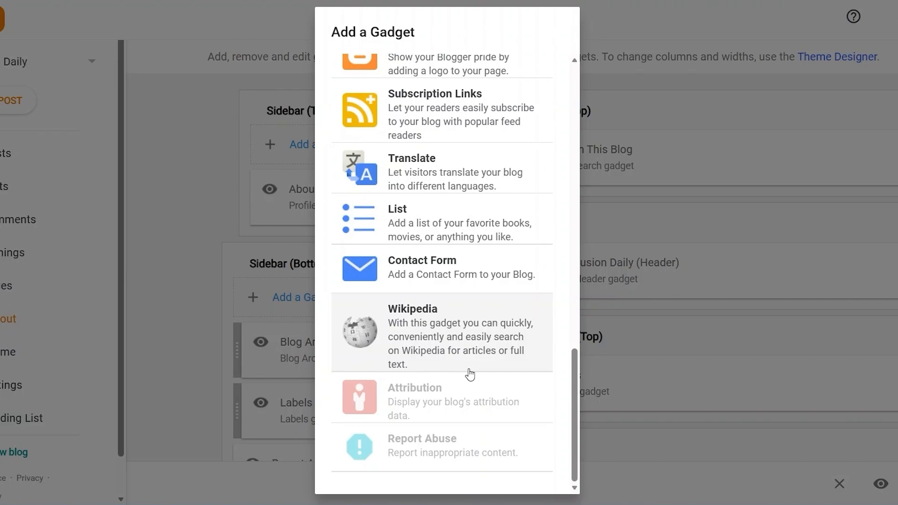
{"action": "scroll", "coordinate": [468, 373], "scroll_direction": "up", "scroll_amount": 3}
{"action": "left_click", "coordinate": [207, 103]}
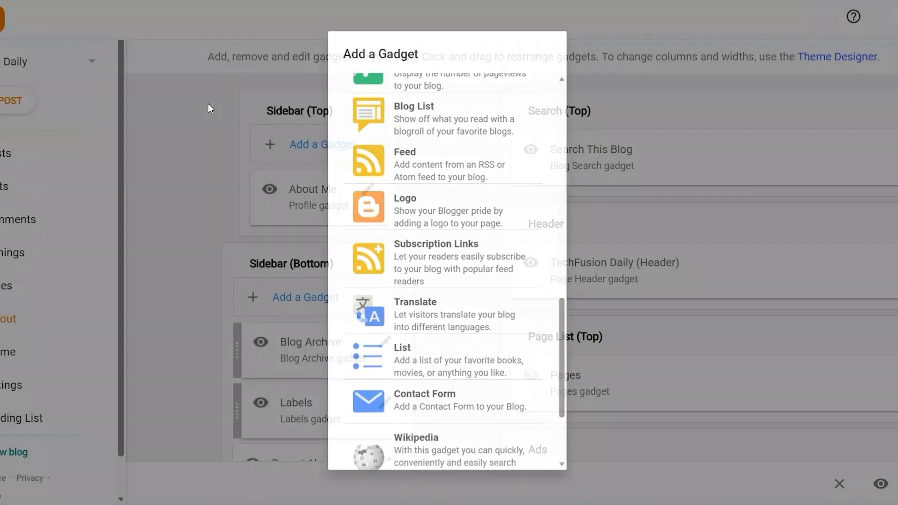
{"action": "scroll", "coordinate": [414, 270], "scroll_direction": "down", "scroll_amount": 5}
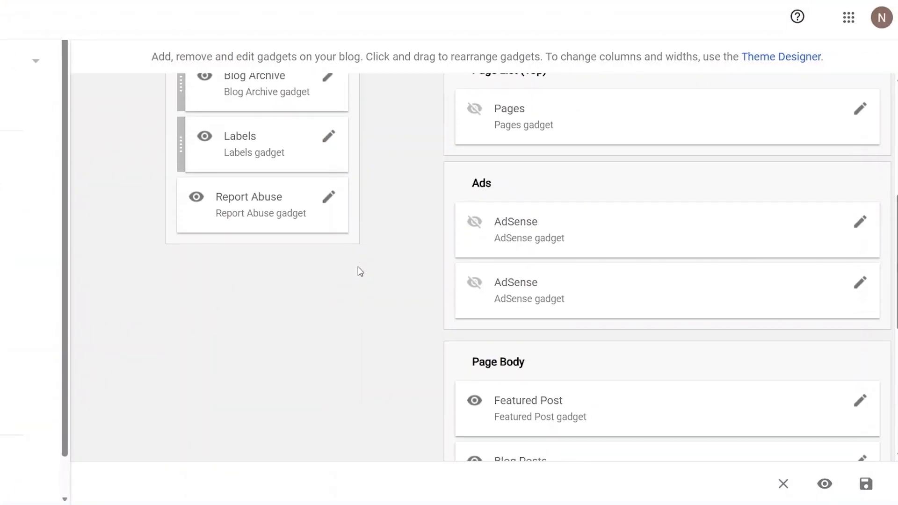
{"action": "scroll", "coordinate": [360, 272], "scroll_direction": "up", "scroll_amount": 5}
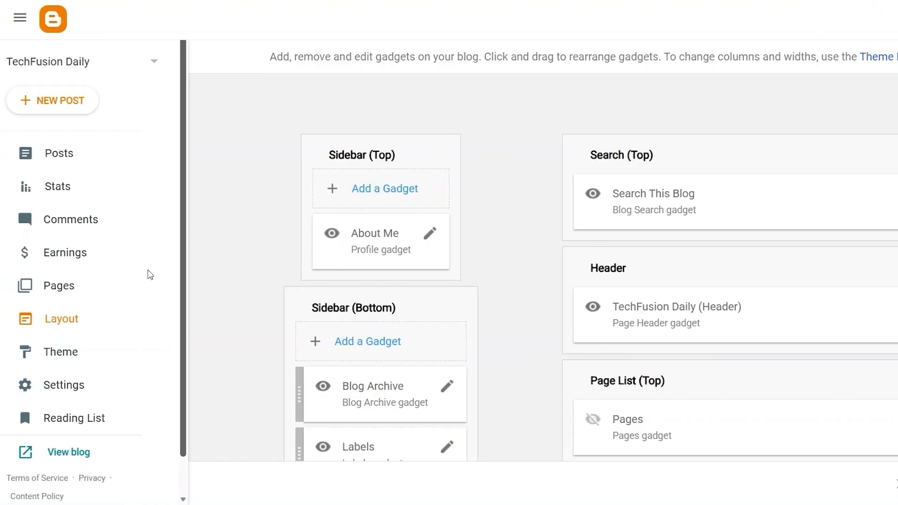
Step: Browse the blog's theme gallery, covering the Contempo, Soho, Emporio and Notable designs and their colour variants
{"action": "scroll", "coordinate": [60, 355], "scroll_direction": "down", "scroll_amount": 2}
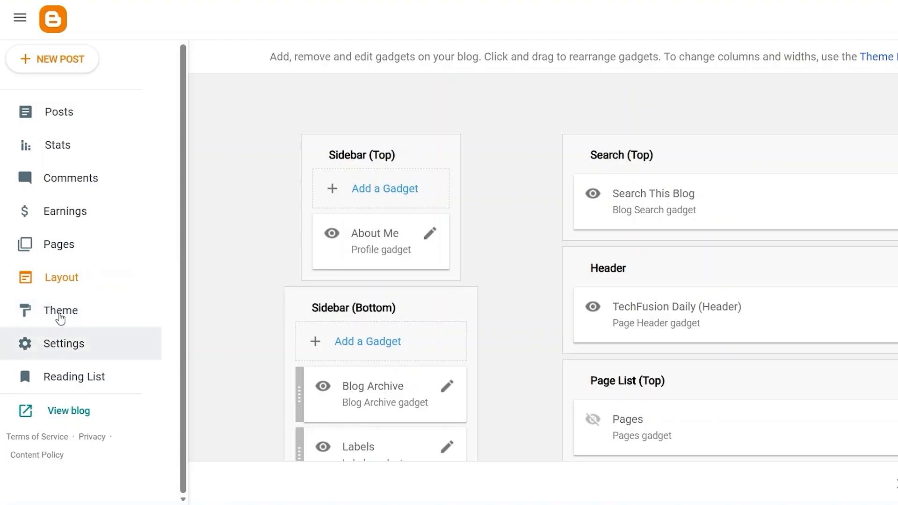
{"action": "left_click", "coordinate": [71, 319]}
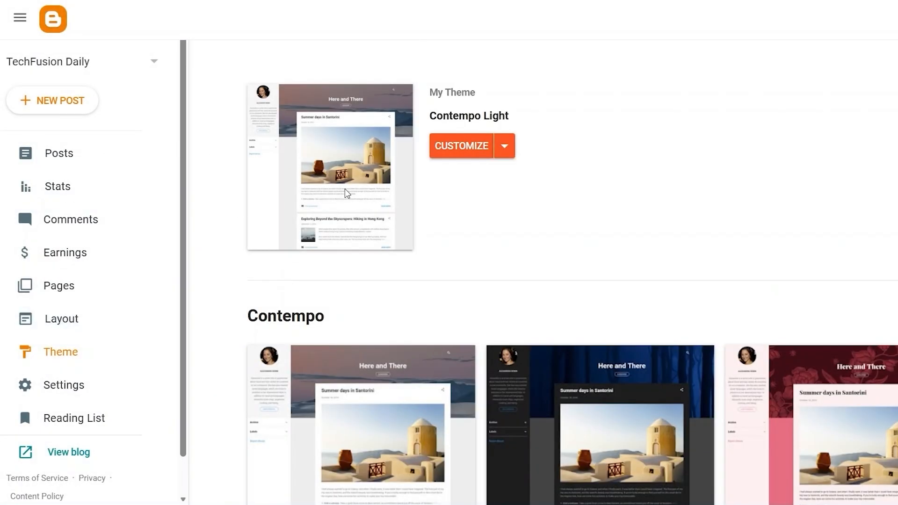
{"action": "scroll", "coordinate": [538, 219], "scroll_direction": "down", "scroll_amount": 10}
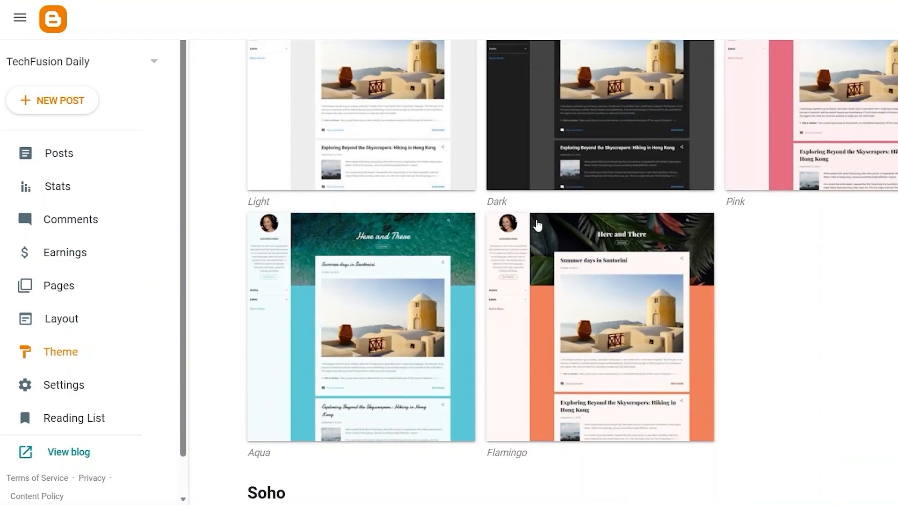
{"action": "scroll", "coordinate": [502, 226], "scroll_direction": "down", "scroll_amount": 2}
{"action": "scroll", "coordinate": [501, 225], "scroll_direction": "up", "scroll_amount": 12}
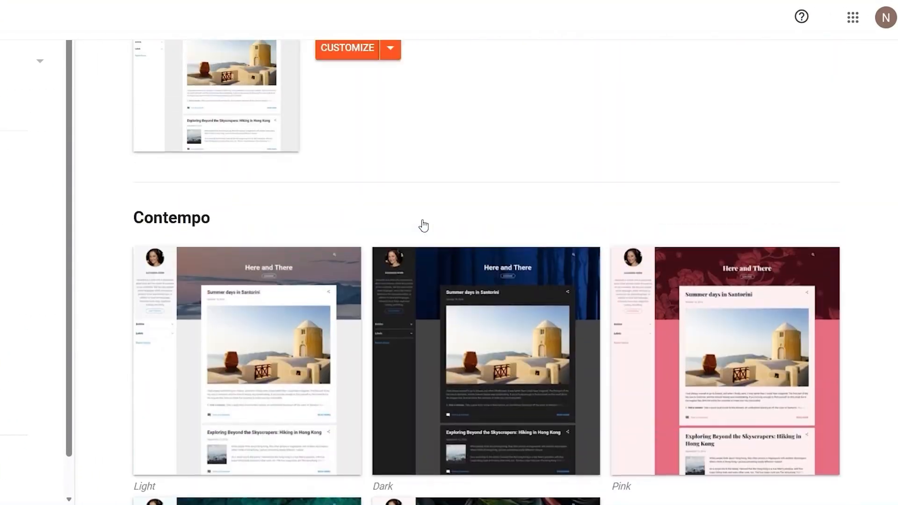
{"action": "scroll", "coordinate": [423, 226], "scroll_direction": "up", "scroll_amount": 2}
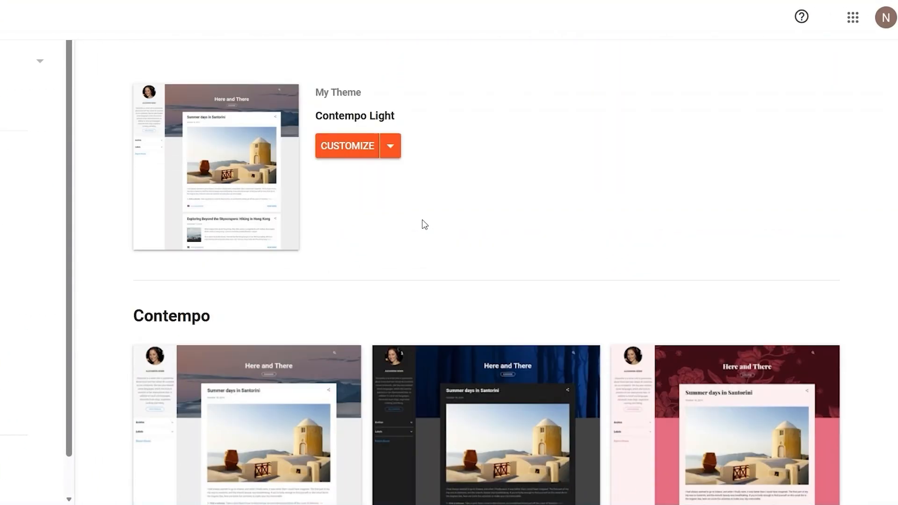
{"action": "scroll", "coordinate": [424, 225], "scroll_direction": "down", "scroll_amount": 12}
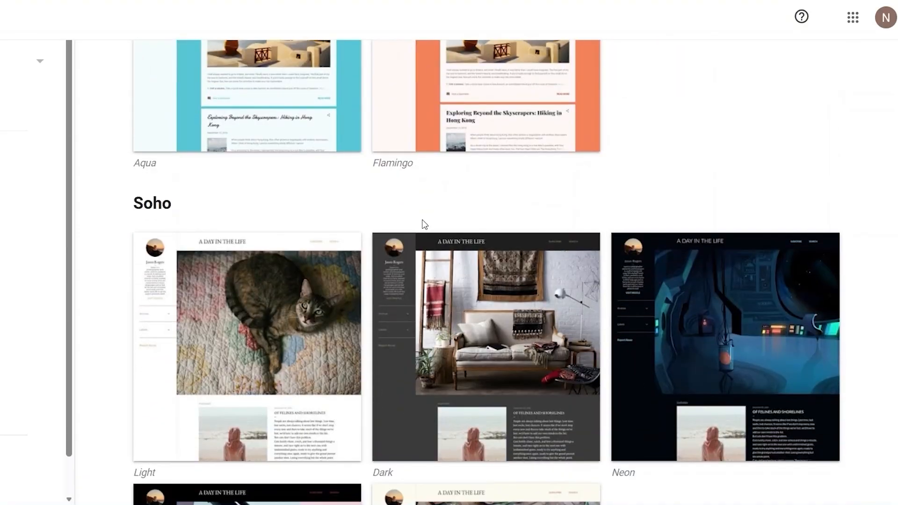
{"action": "scroll", "coordinate": [424, 225], "scroll_direction": "down", "scroll_amount": 14}
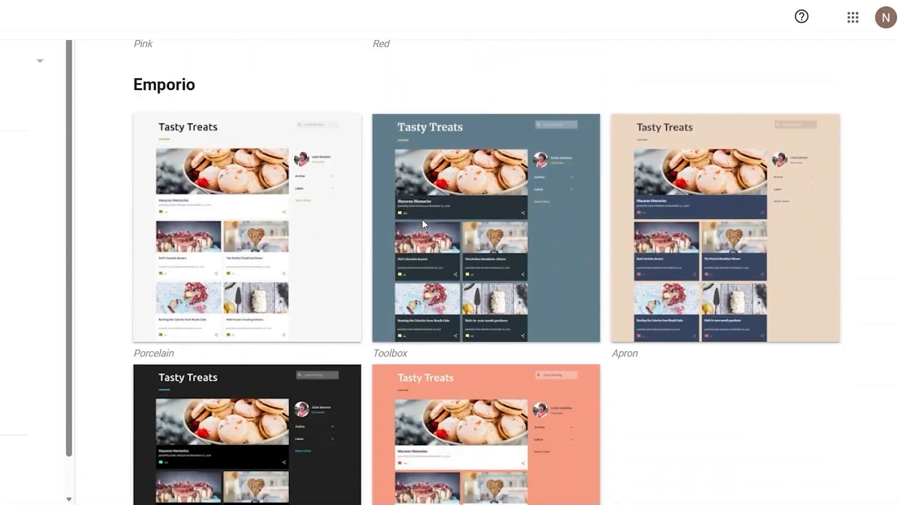
{"action": "scroll", "coordinate": [422, 222], "scroll_direction": "down", "scroll_amount": 10}
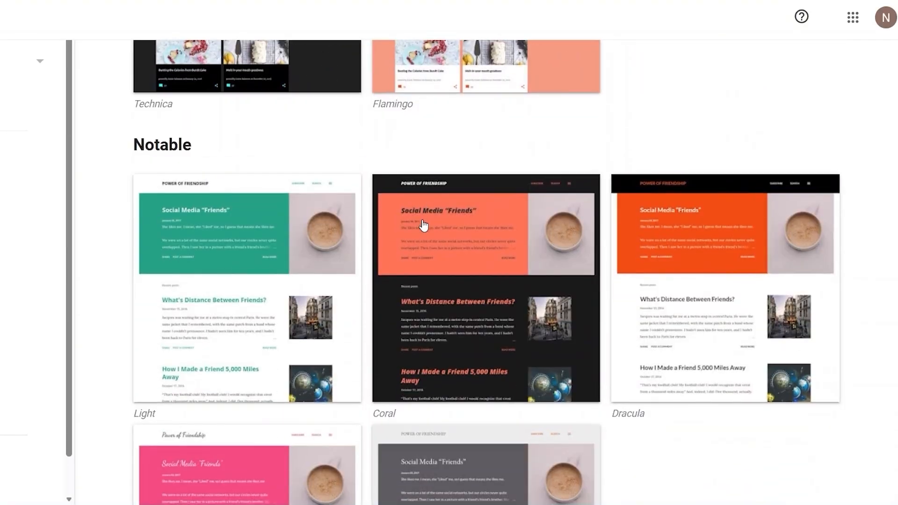
{"action": "scroll", "coordinate": [423, 225], "scroll_direction": "down", "scroll_amount": 2}
{"action": "scroll", "coordinate": [423, 225], "scroll_direction": "up", "scroll_amount": 1}
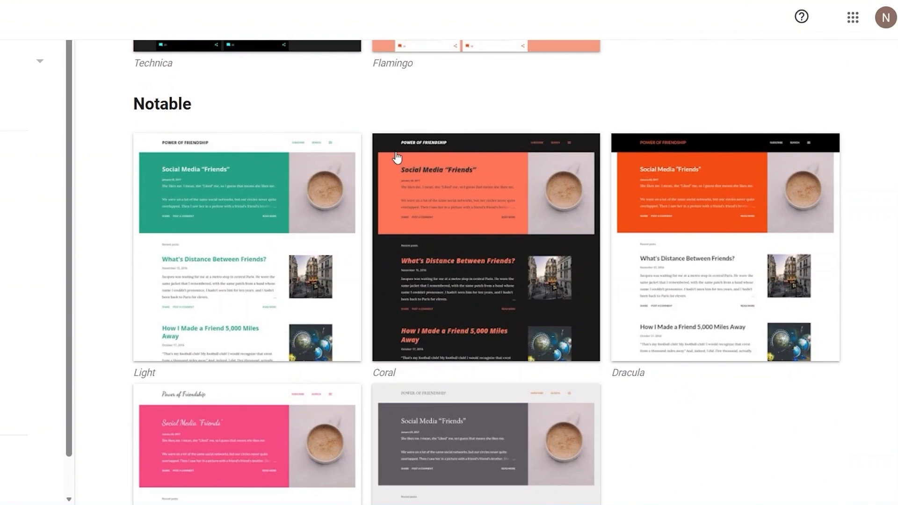
Step: Preview the Notable Coral theme and apply it to the blog, checking the layout it uses
{"action": "left_click", "coordinate": [477, 279]}
{"action": "scroll", "coordinate": [476, 274], "scroll_direction": "down", "scroll_amount": 5}
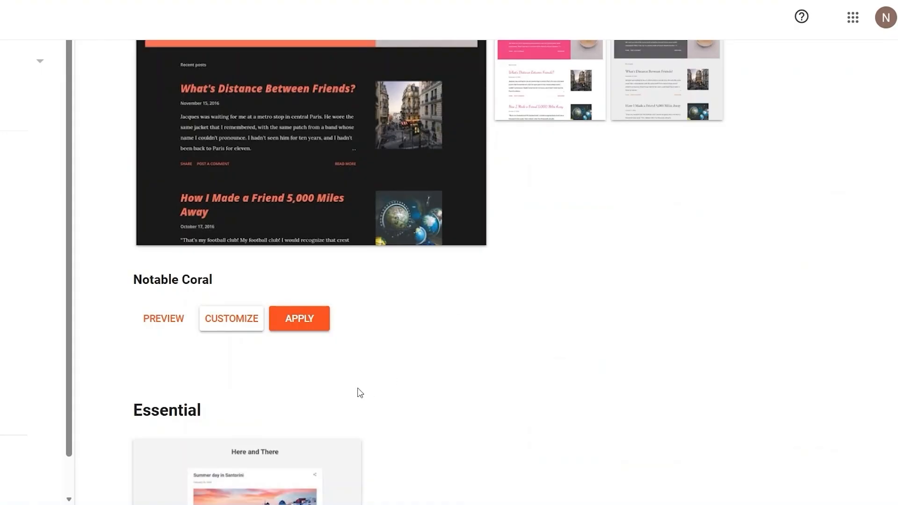
{"action": "scroll", "coordinate": [470, 316], "scroll_direction": "up", "scroll_amount": 3}
{"action": "scroll", "coordinate": [470, 317], "scroll_direction": "down", "scroll_amount": 5}
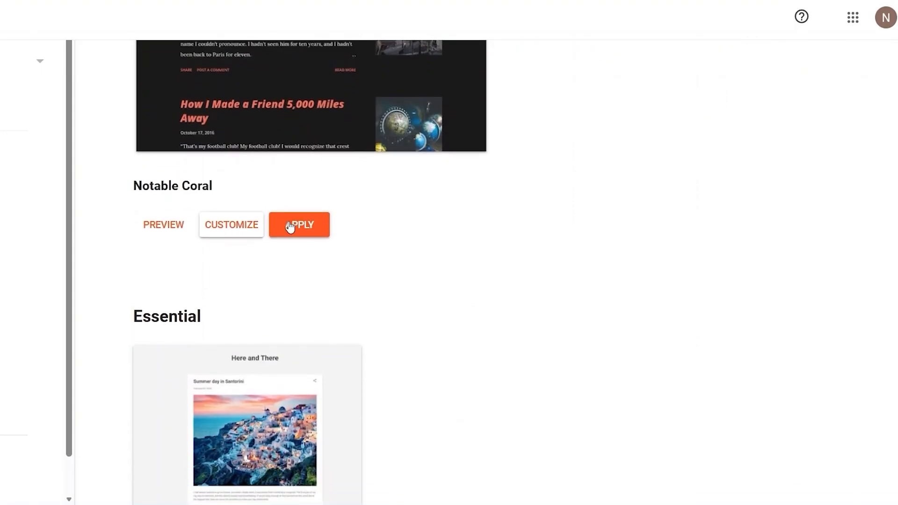
{"action": "left_click", "coordinate": [169, 224]}
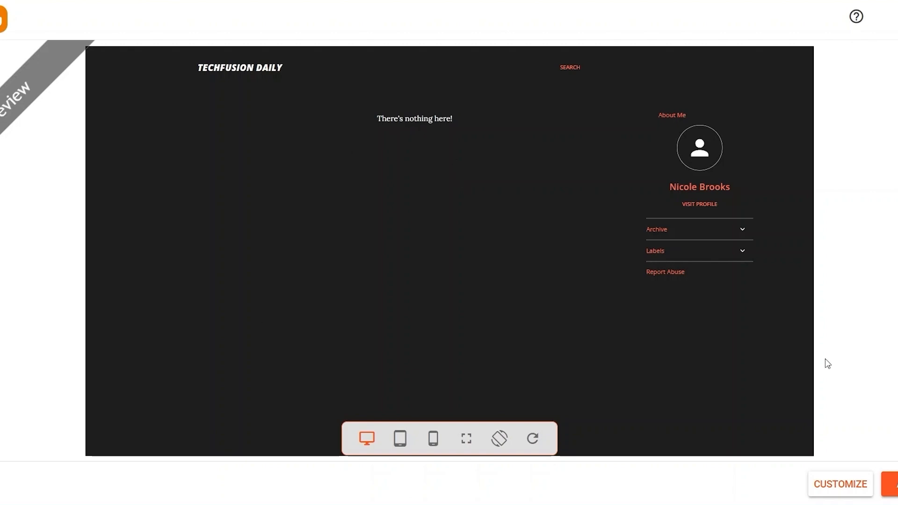
{"action": "left_click", "coordinate": [894, 486]}
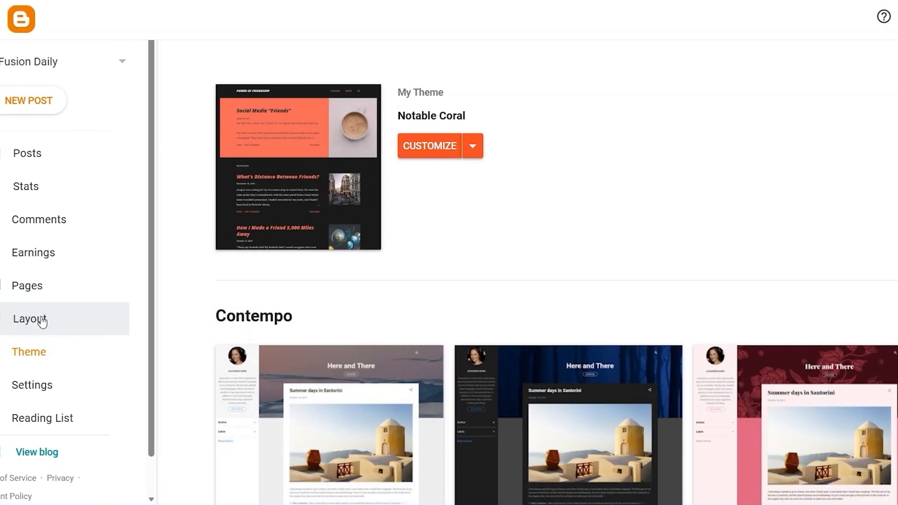
{"action": "left_click", "coordinate": [42, 320]}
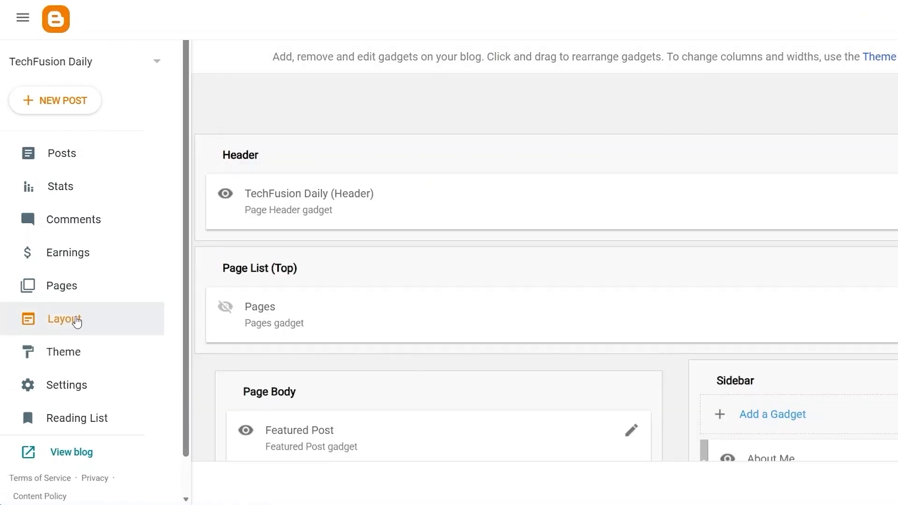
{"action": "left_click", "coordinate": [81, 352]}
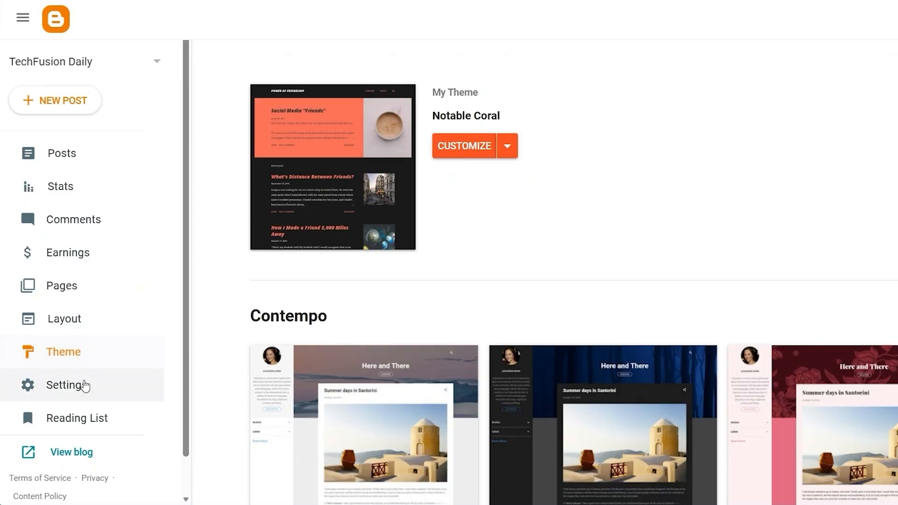
Step: Open the blog's settings and examine the title editor and the other basic options
{"action": "left_click", "coordinate": [77, 396]}
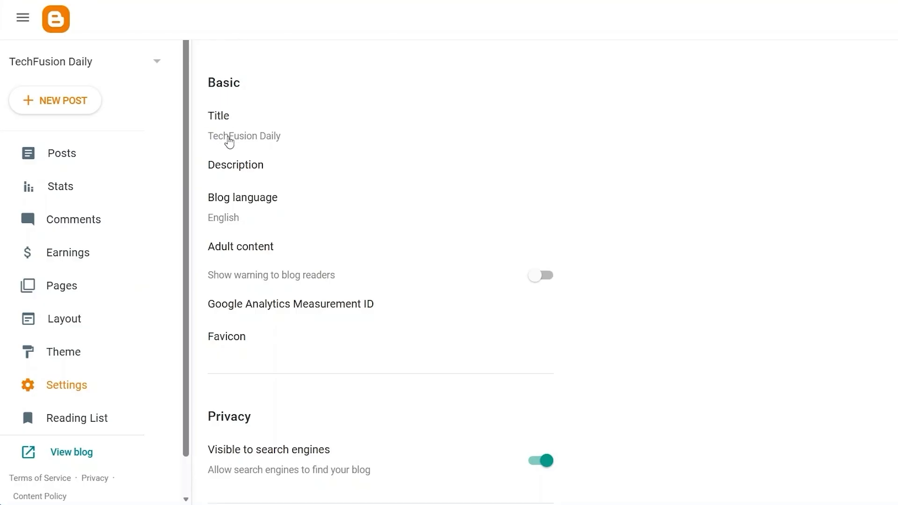
{"action": "left_click", "coordinate": [230, 140]}
{"action": "left_click", "coordinate": [563, 319]}
{"action": "scroll", "coordinate": [291, 303], "scroll_direction": "down", "scroll_amount": 1}
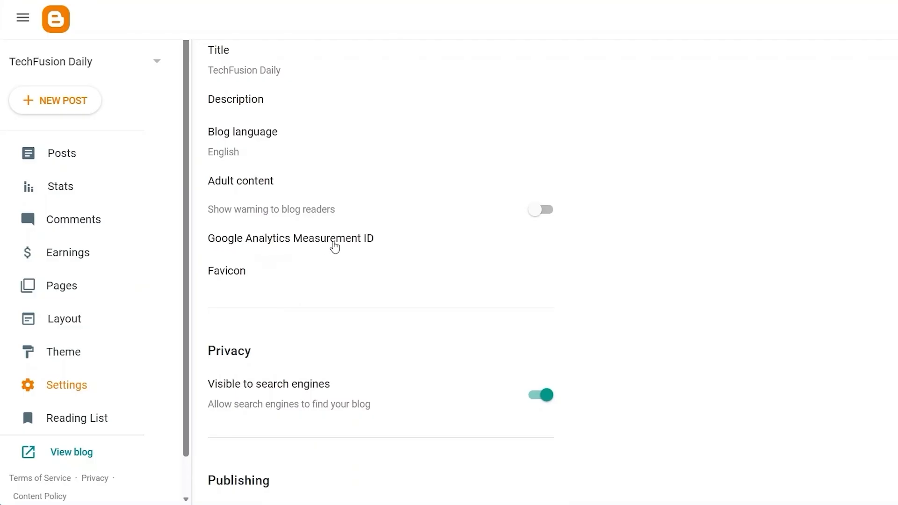
Step: Examine the blog's privacy, publishing, HTTPS and permissions settings, including custom domain, author invites and reader access
{"action": "scroll", "coordinate": [262, 281], "scroll_direction": "down", "scroll_amount": 3}
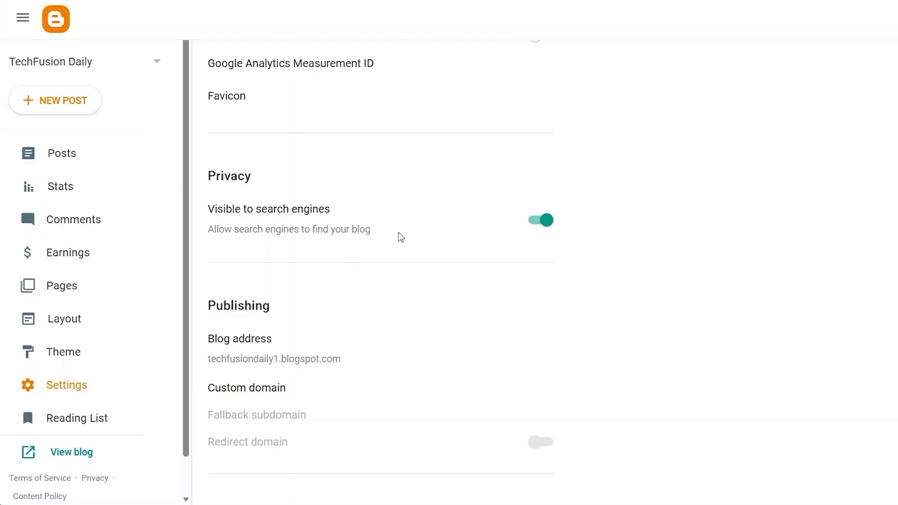
{"action": "scroll", "coordinate": [400, 237], "scroll_direction": "down", "scroll_amount": 4}
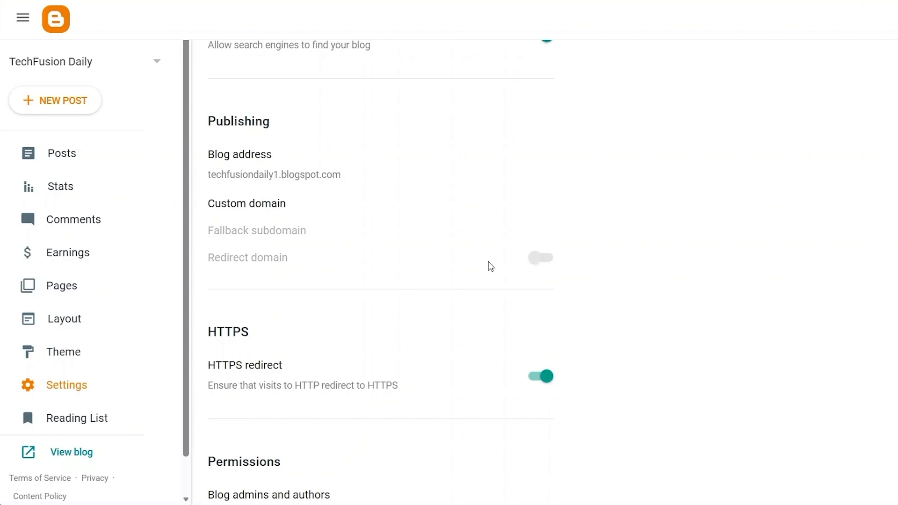
{"action": "scroll", "coordinate": [340, 321], "scroll_direction": "down", "scroll_amount": 2}
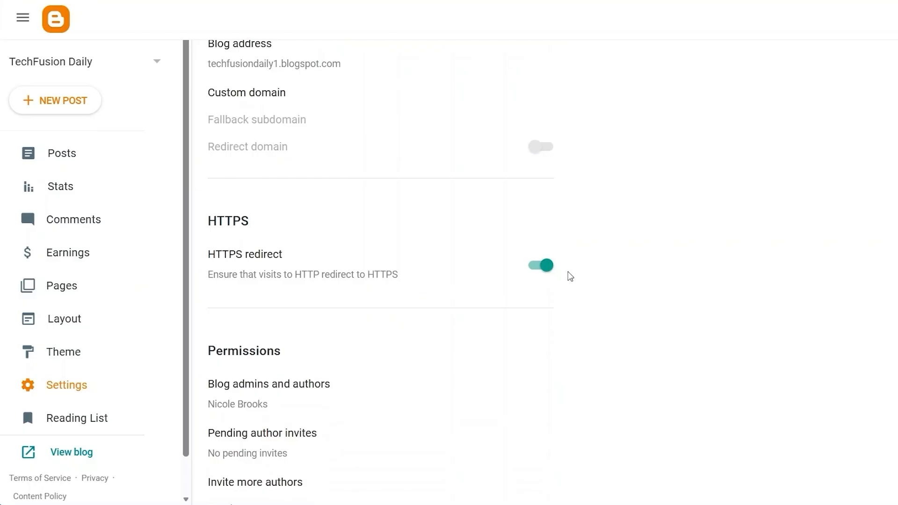
{"action": "scroll", "coordinate": [380, 311], "scroll_direction": "down", "scroll_amount": 3}
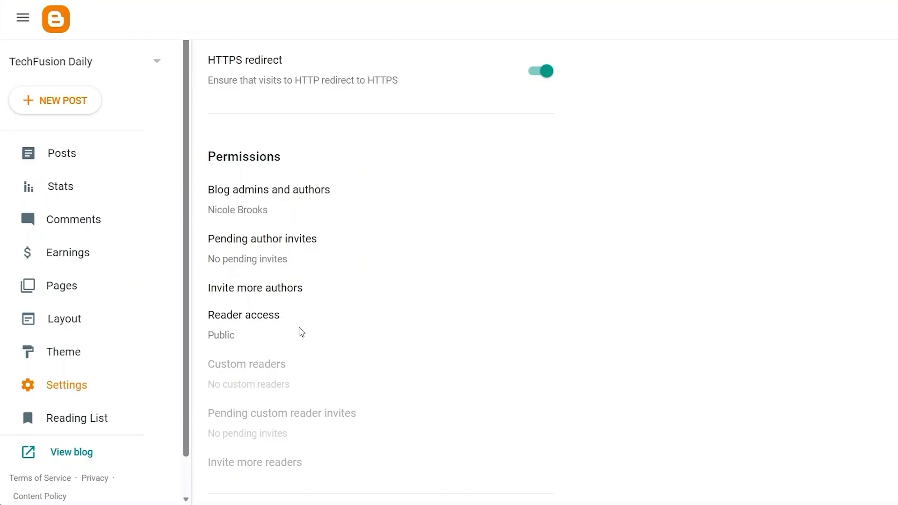
{"action": "scroll", "coordinate": [301, 332], "scroll_direction": "down", "scroll_amount": 9}
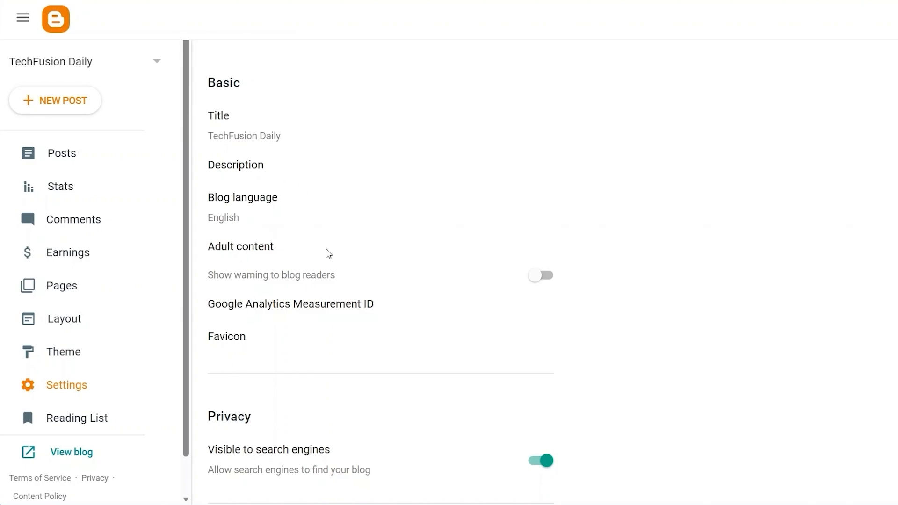
{"action": "scroll", "coordinate": [327, 253], "scroll_direction": "down", "scroll_amount": 6}
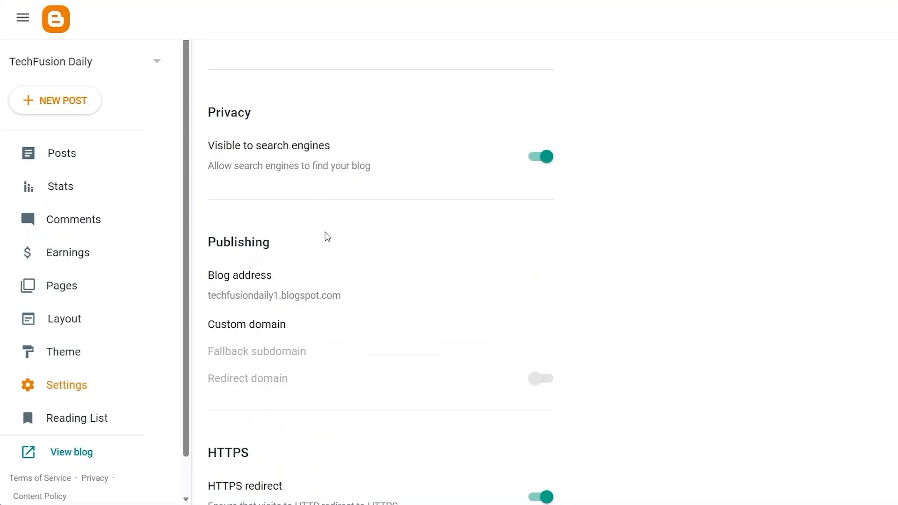
{"action": "scroll", "coordinate": [315, 253], "scroll_direction": "down", "scroll_amount": 3}
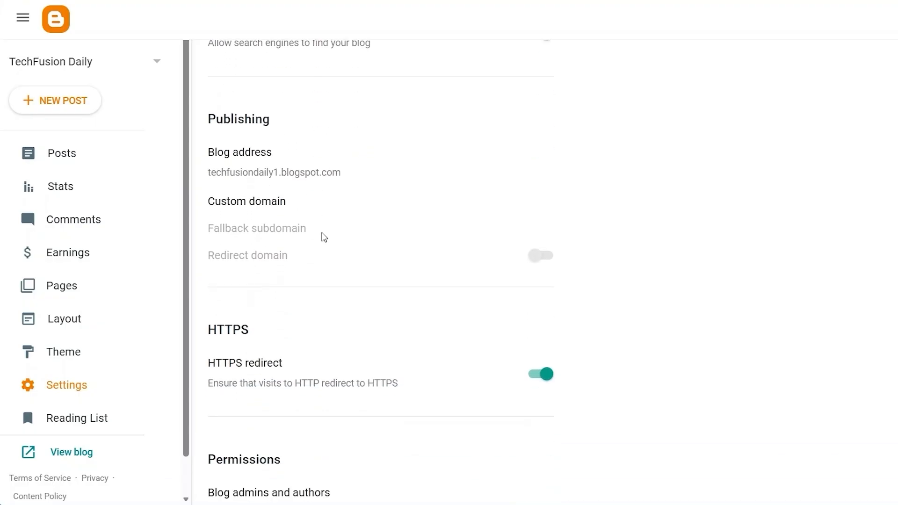
Step: Examine the blog's post, comment and email settings, including posts per page, image options, comment moderation and notification subscribers
{"action": "scroll", "coordinate": [324, 238], "scroll_direction": "down", "scroll_amount": 7}
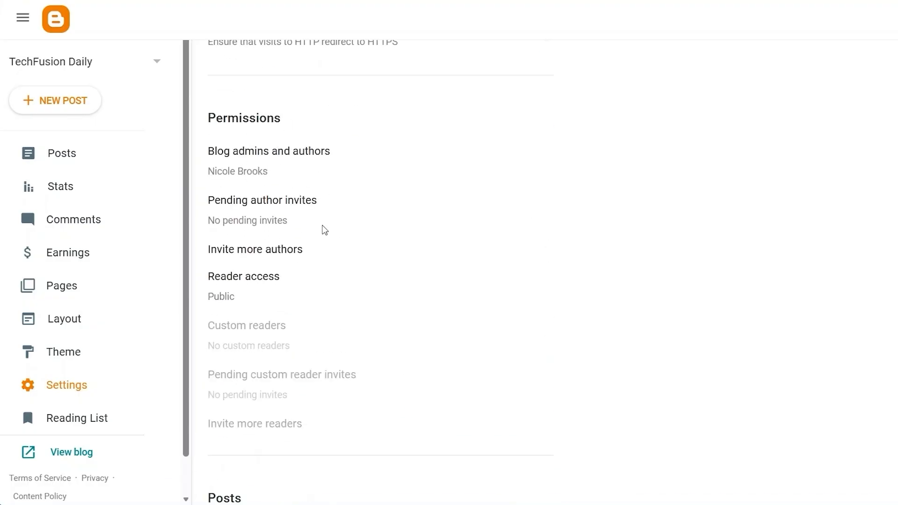
{"action": "scroll", "coordinate": [323, 228], "scroll_direction": "down", "scroll_amount": 1}
{"action": "scroll", "coordinate": [325, 230], "scroll_direction": "down", "scroll_amount": 9}
{"action": "scroll", "coordinate": [324, 230], "scroll_direction": "up", "scroll_amount": 2}
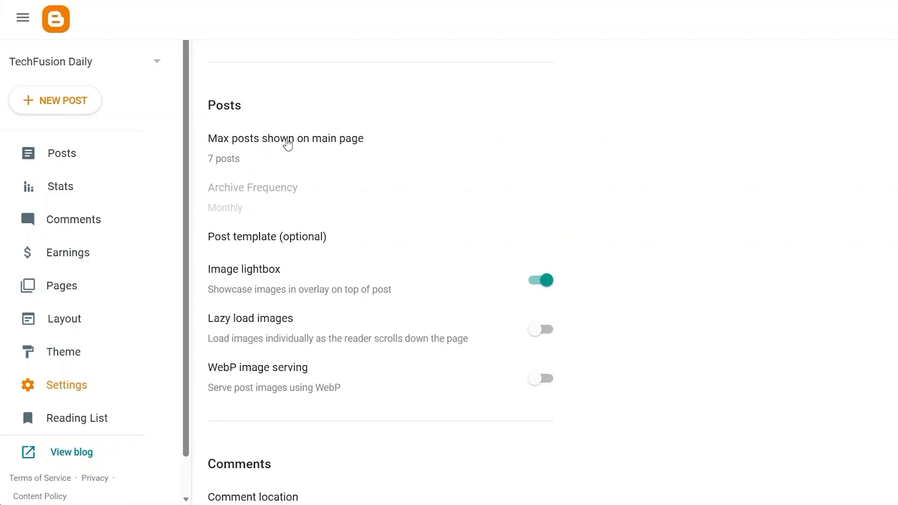
{"action": "scroll", "coordinate": [311, 286], "scroll_direction": "down", "scroll_amount": 3}
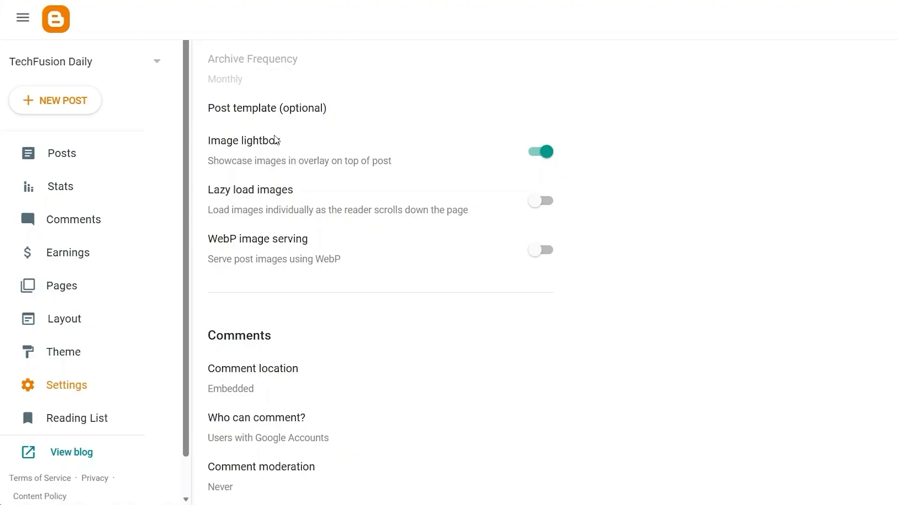
{"action": "scroll", "coordinate": [300, 279], "scroll_direction": "down", "scroll_amount": 6}
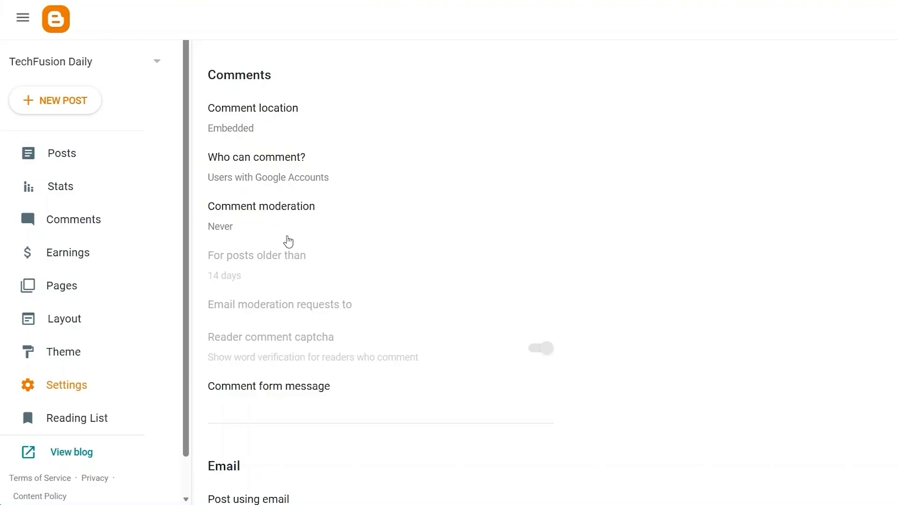
{"action": "scroll", "coordinate": [288, 242], "scroll_direction": "down", "scroll_amount": 2}
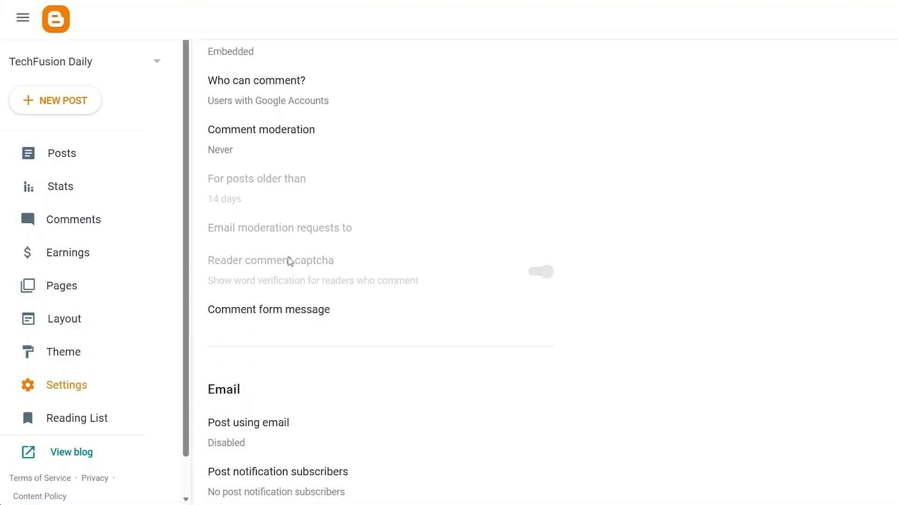
{"action": "scroll", "coordinate": [291, 261], "scroll_direction": "down", "scroll_amount": 3}
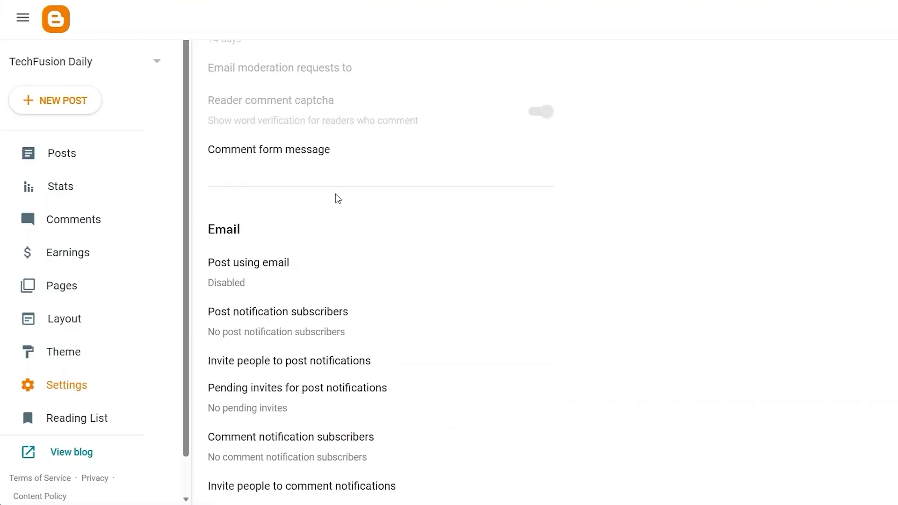
{"action": "scroll", "coordinate": [326, 214], "scroll_direction": "down", "scroll_amount": 3}
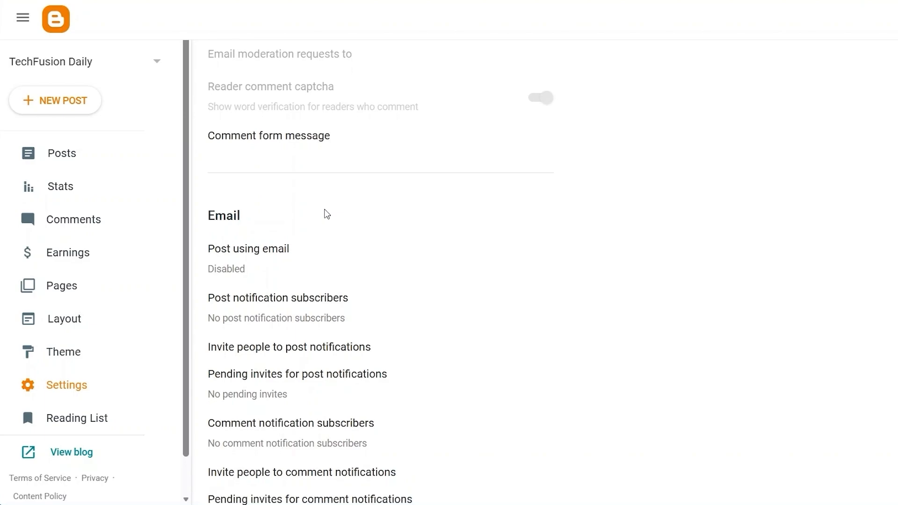
Step: Examine the remaining blog settings: formatting, meta tags, redirects, crawlers and indexing, monetization, blog management, site feed and general options
{"action": "scroll", "coordinate": [326, 215], "scroll_direction": "down", "scroll_amount": 7}
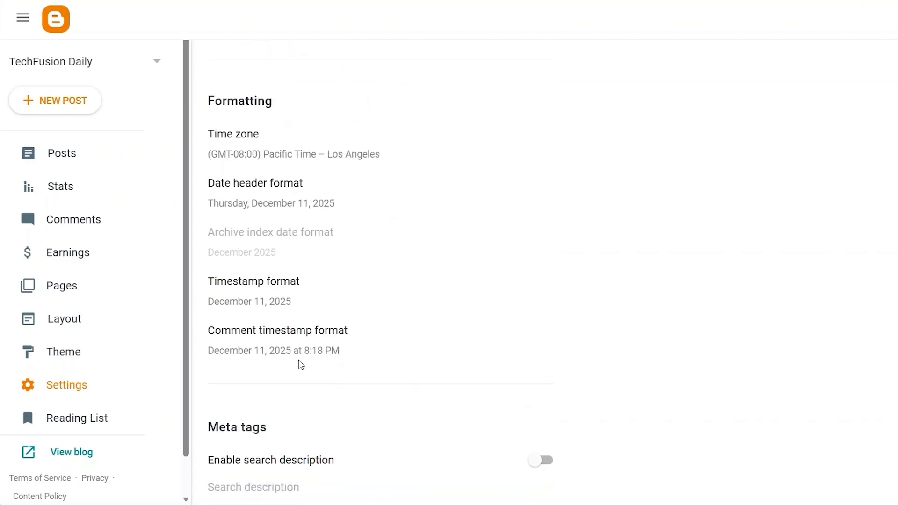
{"action": "scroll", "coordinate": [296, 410], "scroll_direction": "down", "scroll_amount": 7}
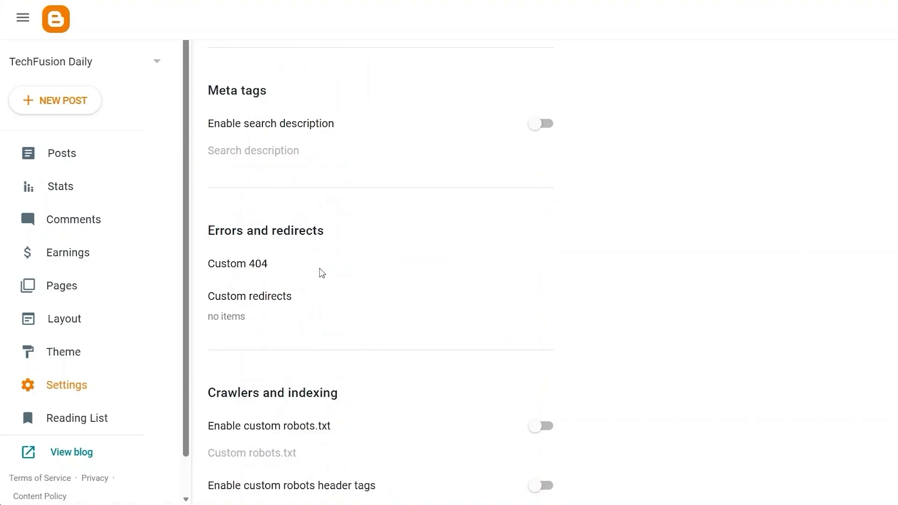
{"action": "scroll", "coordinate": [314, 351], "scroll_direction": "down", "scroll_amount": 10}
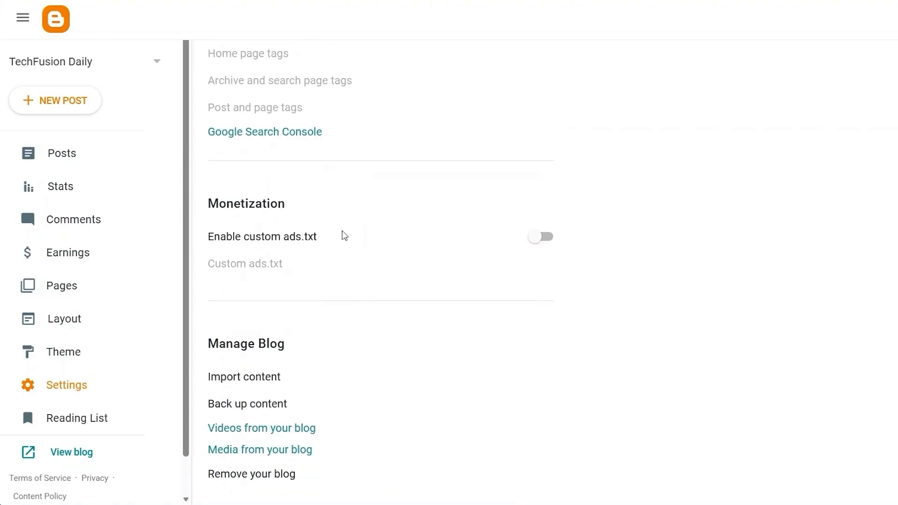
{"action": "scroll", "coordinate": [353, 375], "scroll_direction": "down", "scroll_amount": 3}
{"action": "scroll", "coordinate": [353, 374], "scroll_direction": "down", "scroll_amount": 1}
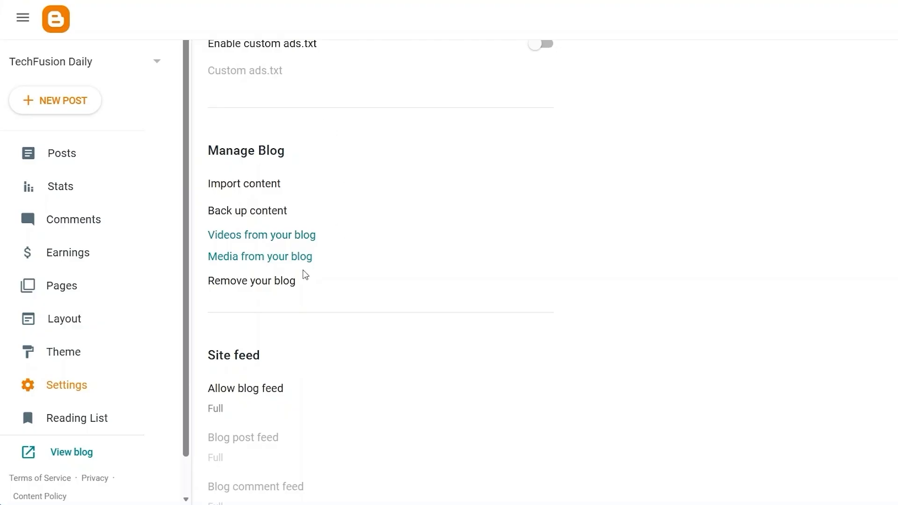
{"action": "scroll", "coordinate": [305, 274], "scroll_direction": "down", "scroll_amount": 5}
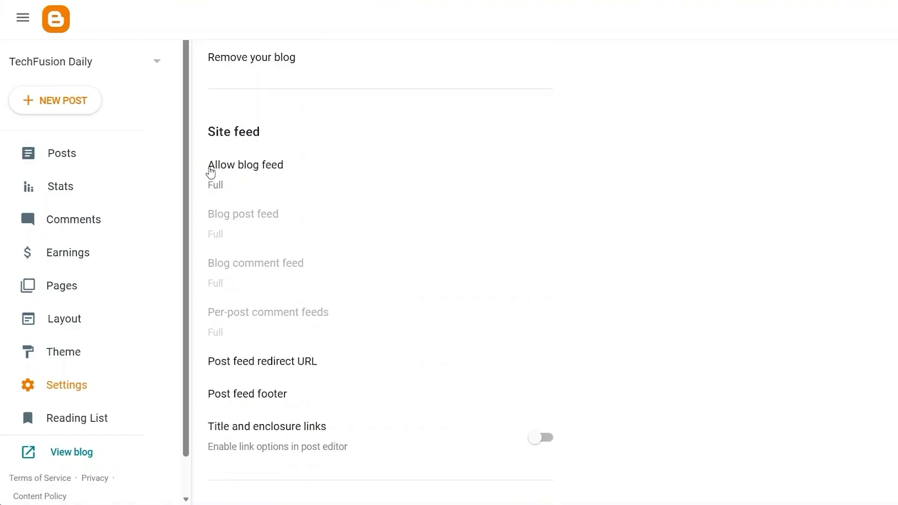
{"action": "scroll", "coordinate": [263, 251], "scroll_direction": "down", "scroll_amount": 2}
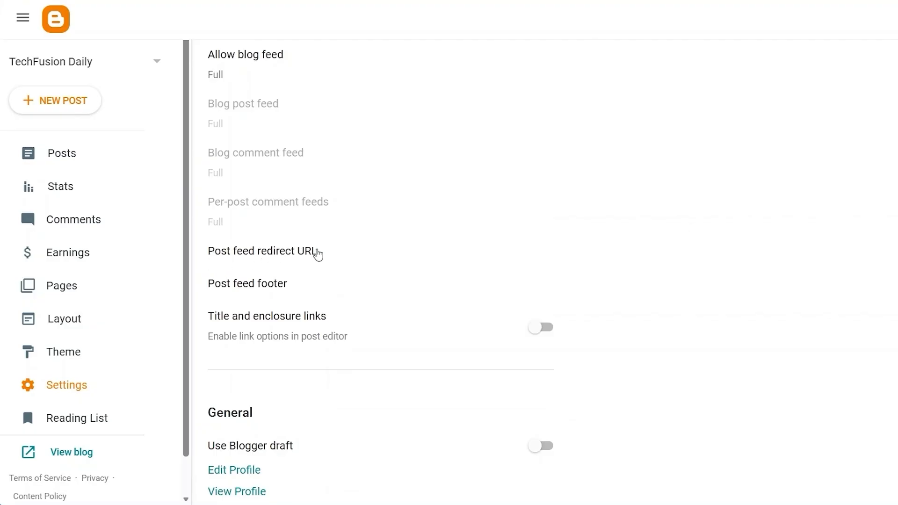
{"action": "scroll", "coordinate": [323, 280], "scroll_direction": "down", "scroll_amount": 1}
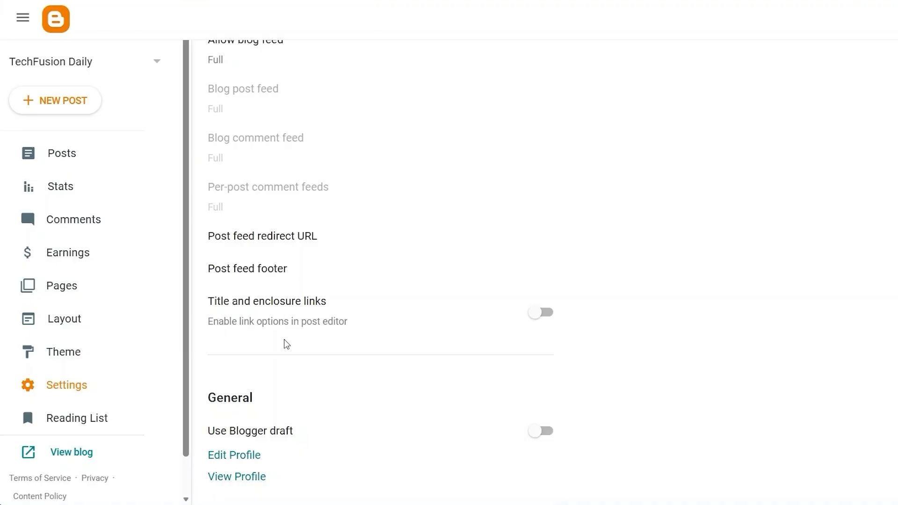
{"action": "scroll", "coordinate": [286, 343], "scroll_direction": "up", "scroll_amount": 7}
{"action": "scroll", "coordinate": [286, 344], "scroll_direction": "up", "scroll_amount": 8}
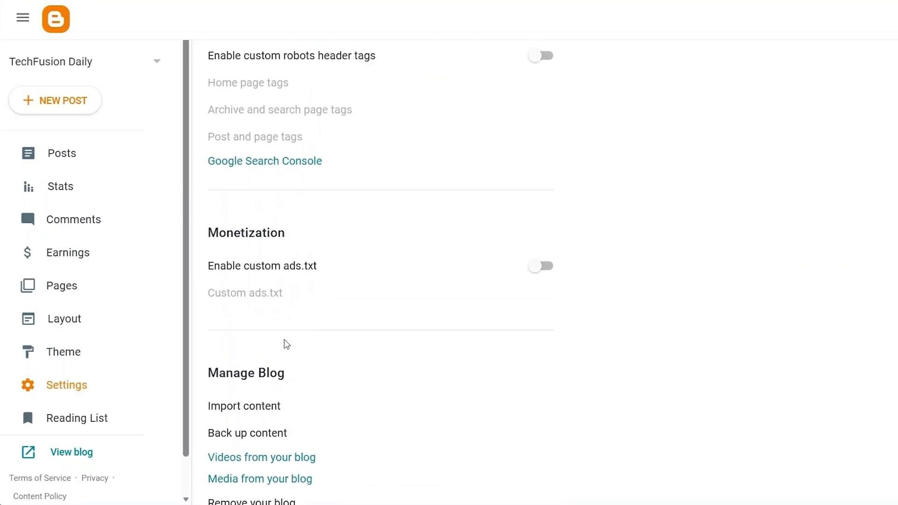
{"action": "scroll", "coordinate": [286, 344], "scroll_direction": "up", "scroll_amount": 4}
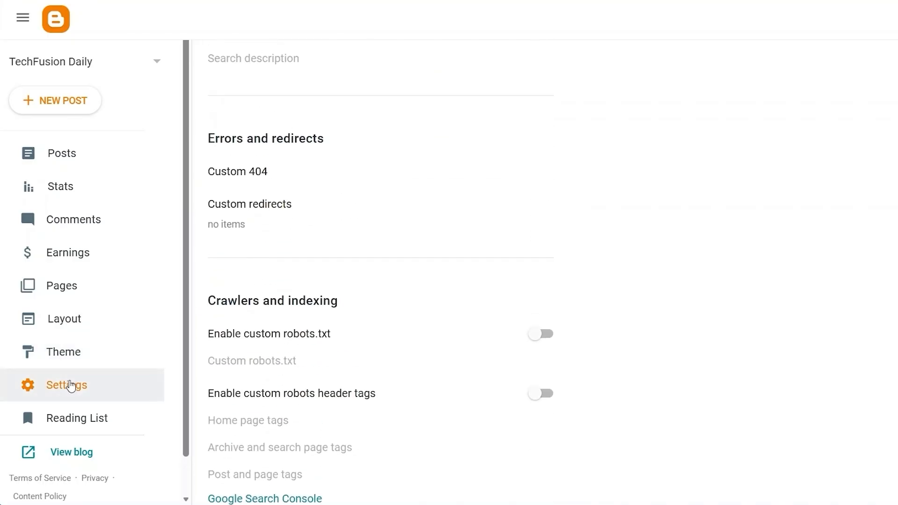
Step: Open the Reading List and browse the Blogger Buzz articles from the newest to the older entries
{"action": "scroll", "coordinate": [89, 424], "scroll_direction": "down", "scroll_amount": 1}
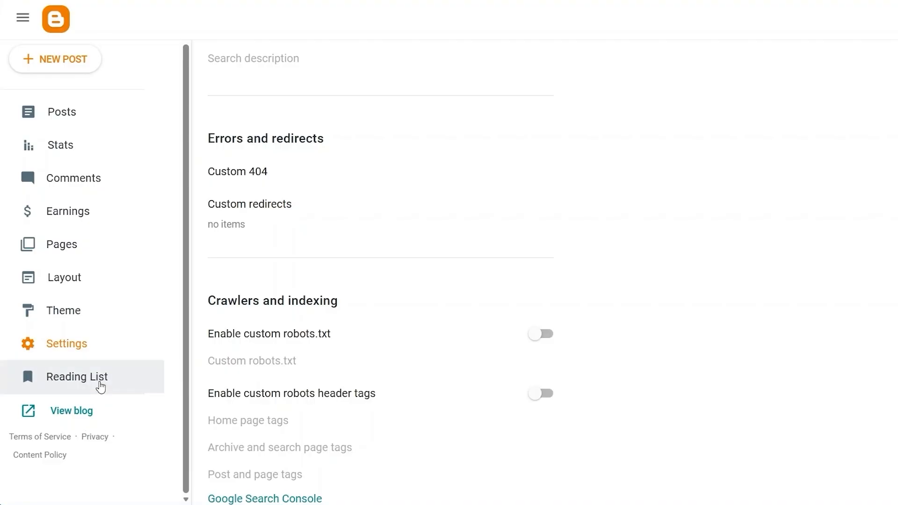
{"action": "left_click", "coordinate": [100, 384]}
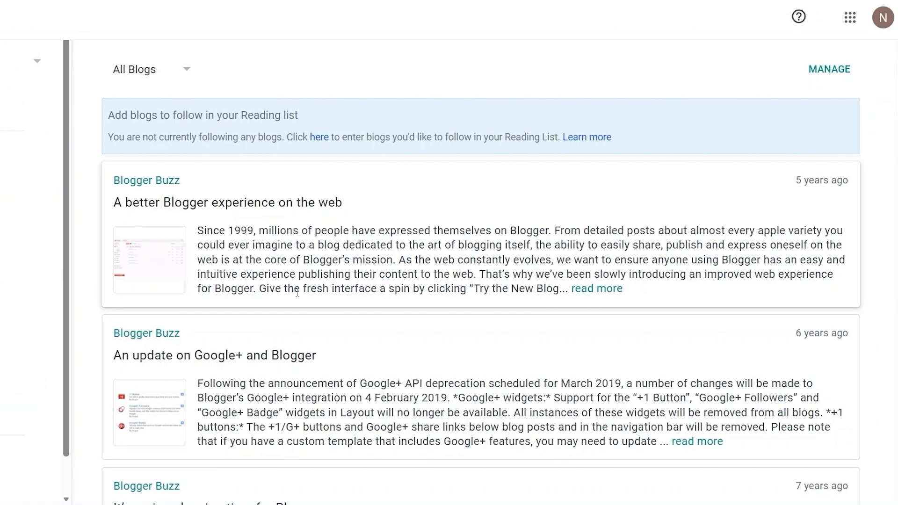
{"action": "scroll", "coordinate": [297, 292], "scroll_direction": "down", "scroll_amount": 3}
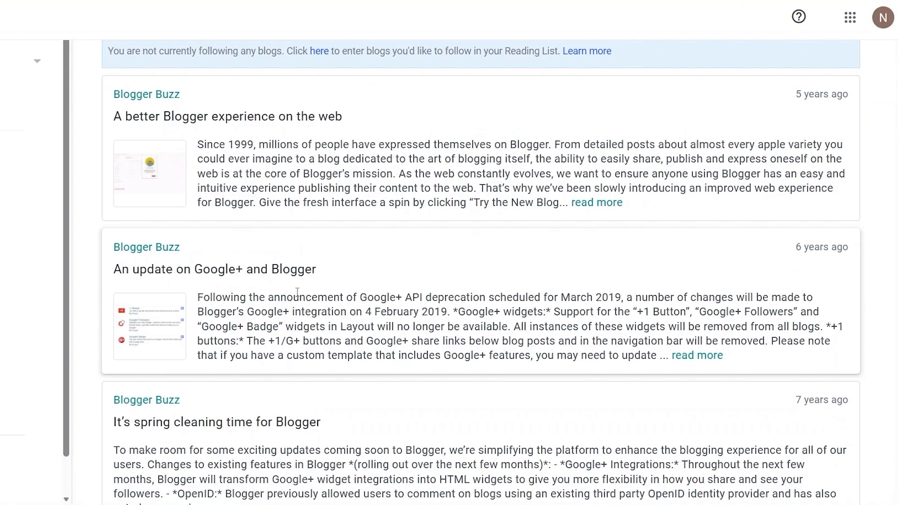
{"action": "scroll", "coordinate": [299, 296], "scroll_direction": "down", "scroll_amount": 4}
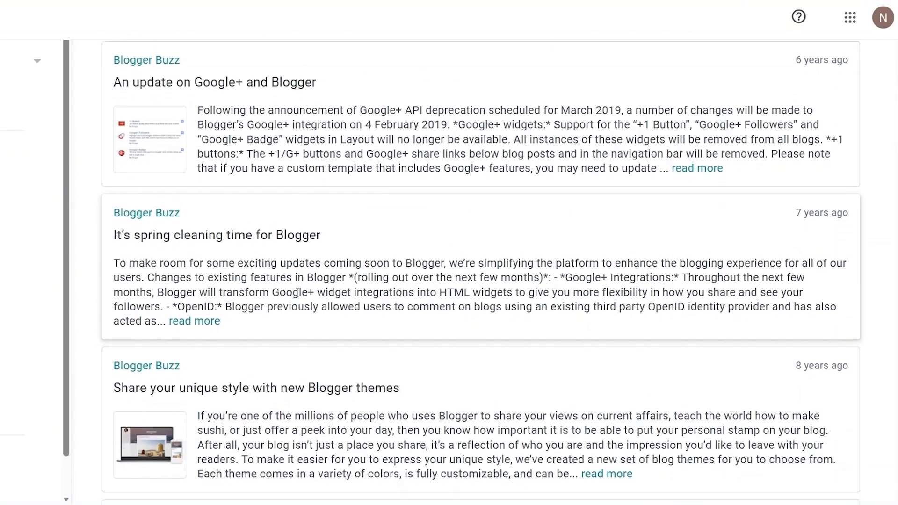
{"action": "scroll", "coordinate": [299, 295], "scroll_direction": "down", "scroll_amount": 4}
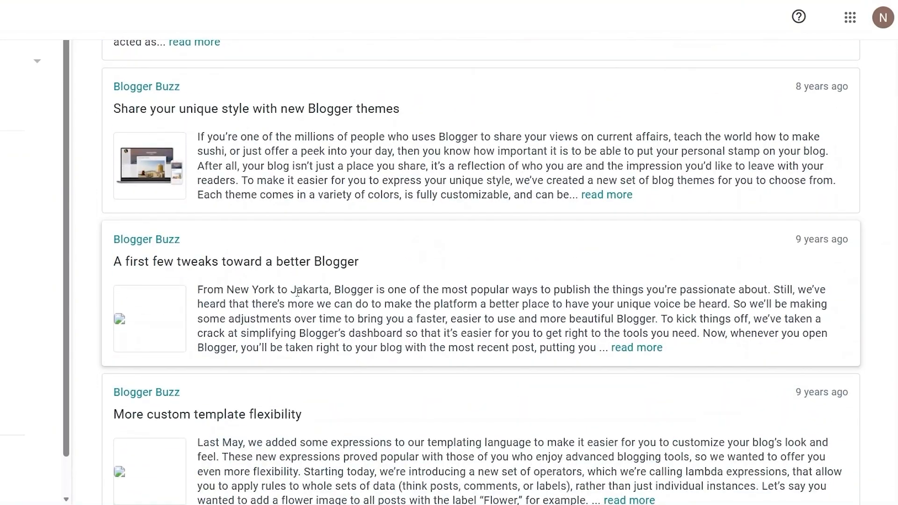
{"action": "scroll", "coordinate": [361, 206], "scroll_direction": "up", "scroll_amount": 12}
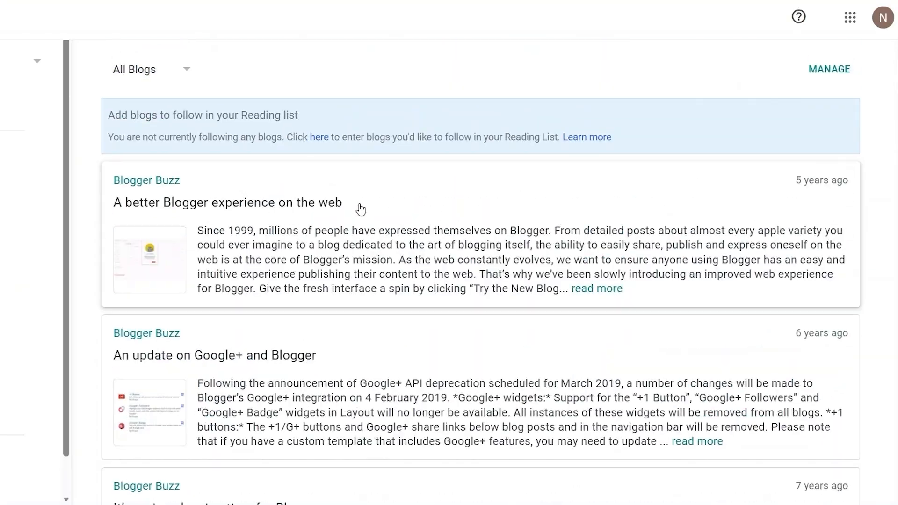
{"action": "scroll", "coordinate": [360, 208], "scroll_direction": "down", "scroll_amount": 3}
{"action": "scroll", "coordinate": [361, 209], "scroll_direction": "down", "scroll_amount": 16}
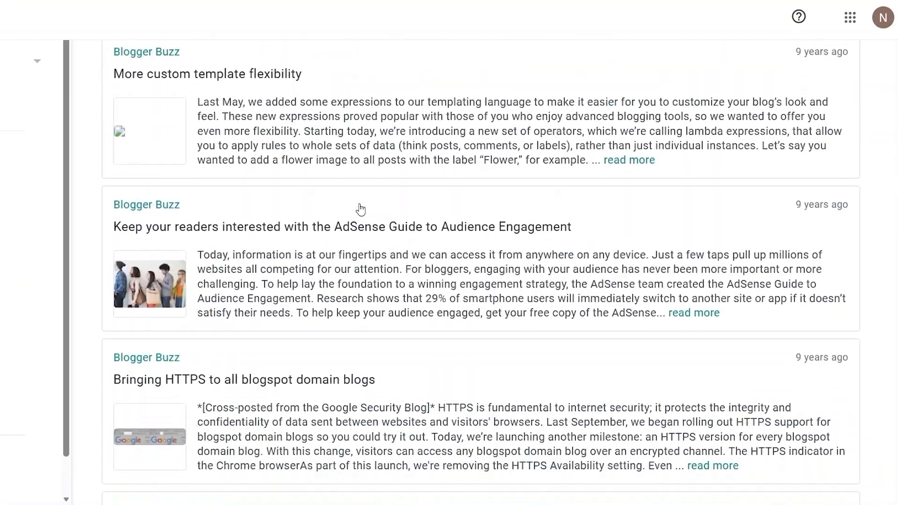
{"action": "scroll", "coordinate": [361, 209], "scroll_direction": "down", "scroll_amount": 10}
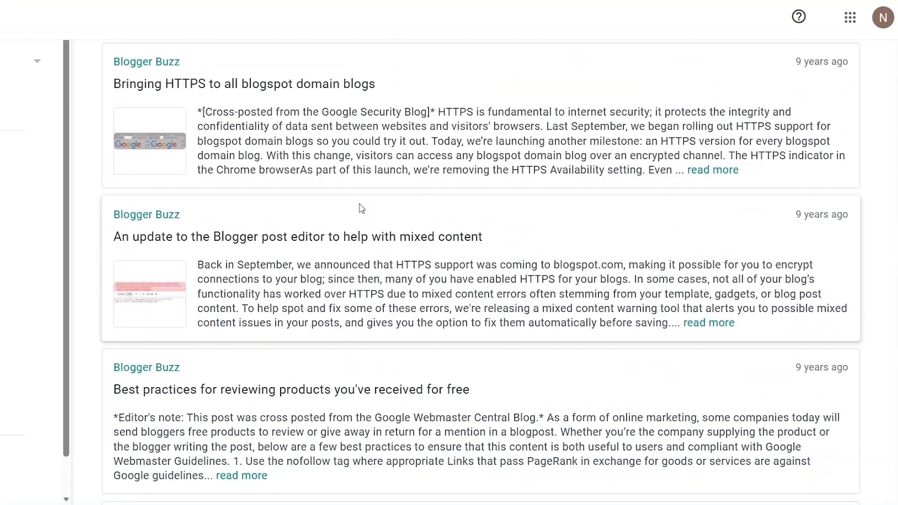
{"action": "scroll", "coordinate": [361, 208], "scroll_direction": "down", "scroll_amount": 5}
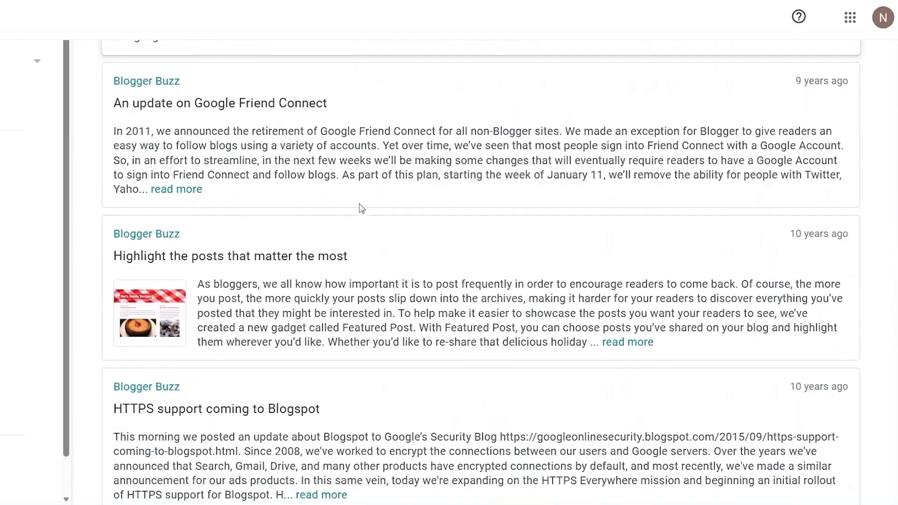
{"action": "scroll", "coordinate": [360, 208], "scroll_direction": "down", "scroll_amount": 2}
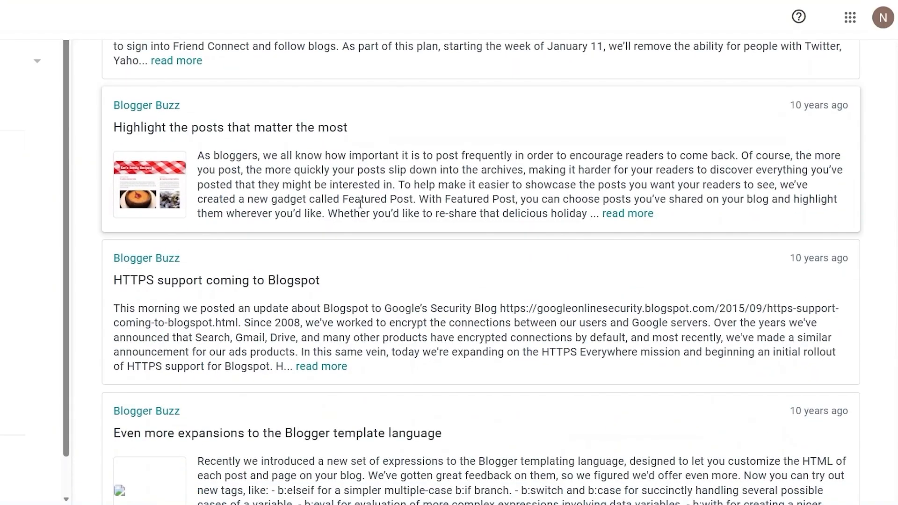
{"action": "scroll", "coordinate": [360, 208], "scroll_direction": "down", "scroll_amount": 5}
{"action": "scroll", "coordinate": [362, 209], "scroll_direction": "down", "scroll_amount": 3}
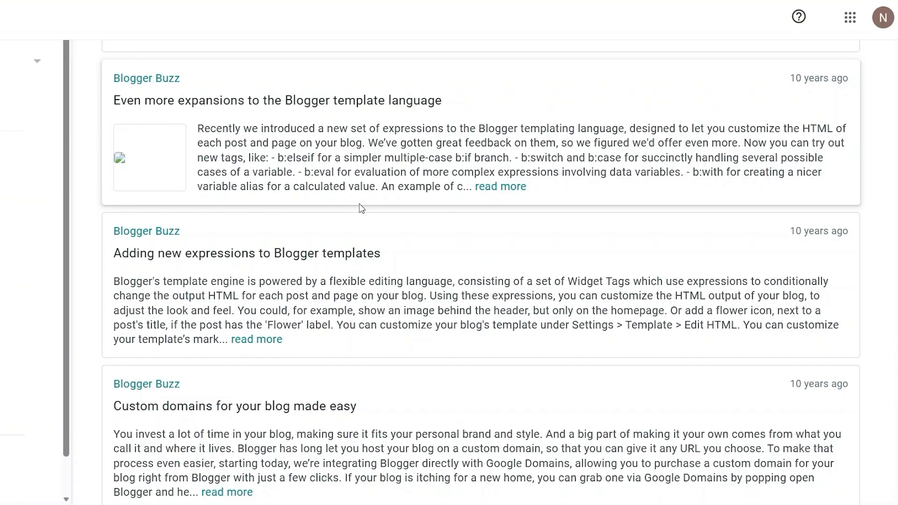
{"action": "scroll", "coordinate": [362, 209], "scroll_direction": "down", "scroll_amount": 3}
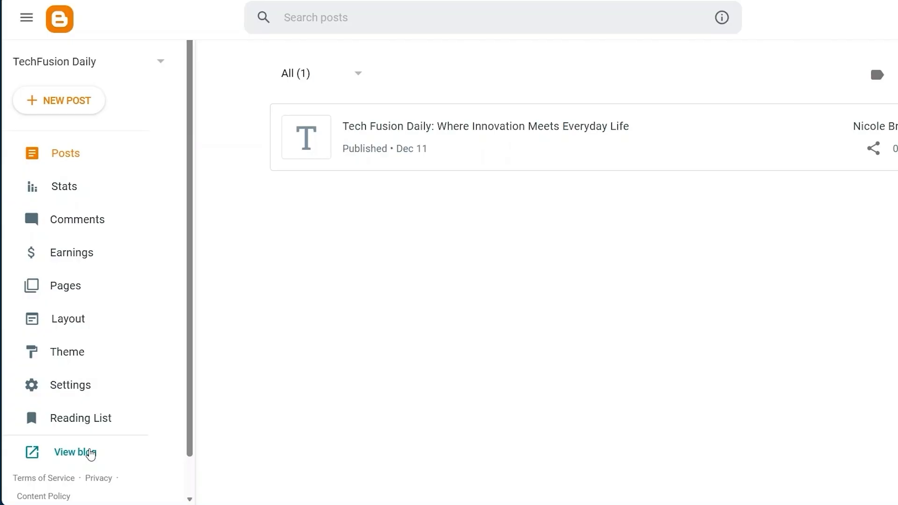
Step: View the live TechFusion Daily blog and examine how its home page presents the featured post
{"action": "left_click", "coordinate": [91, 454]}
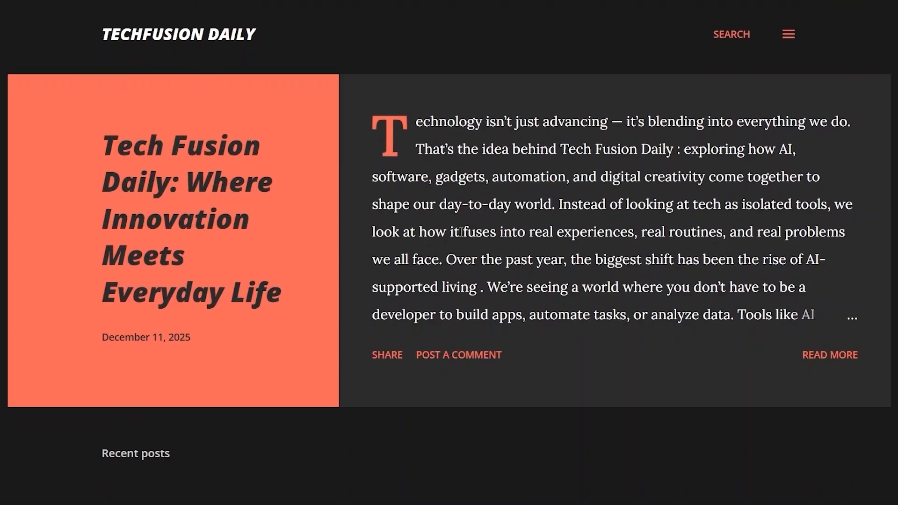
{"action": "scroll", "coordinate": [461, 231], "scroll_direction": "down", "scroll_amount": 3}
{"action": "scroll", "coordinate": [461, 231], "scroll_direction": "up", "scroll_amount": 3}
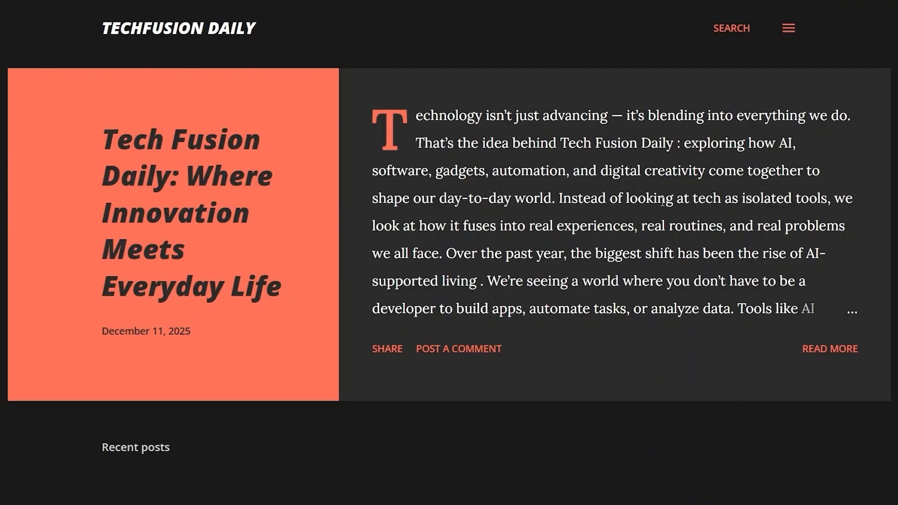
Step: Open the full post "Tech Fusion Daily: Where Innovation Meets Everyday Life" and review it from its title to the comments area
{"action": "left_click", "coordinate": [825, 350]}
{"action": "scroll", "coordinate": [563, 276], "scroll_direction": "down", "scroll_amount": 6}
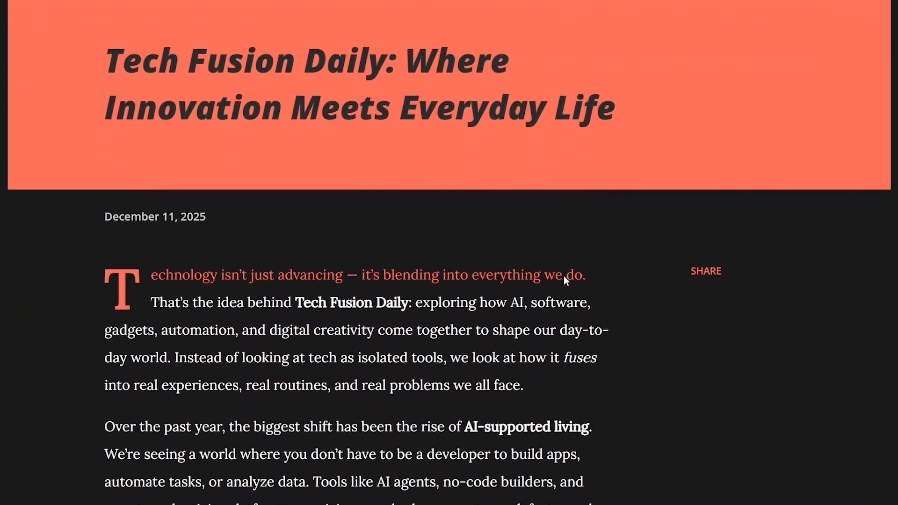
{"action": "scroll", "coordinate": [564, 280], "scroll_direction": "down", "scroll_amount": 15}
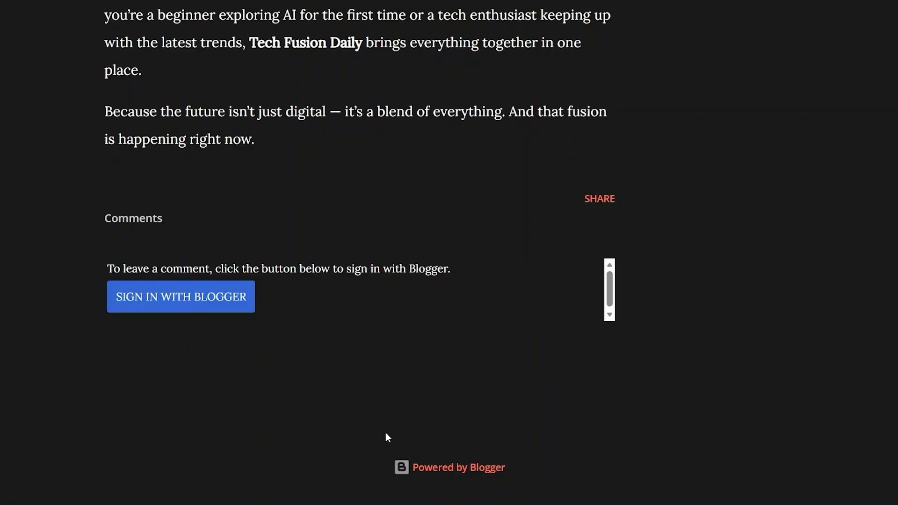
{"action": "scroll", "coordinate": [491, 267], "scroll_direction": "up", "scroll_amount": 15}
{"action": "scroll", "coordinate": [491, 268], "scroll_direction": "up", "scroll_amount": 2}
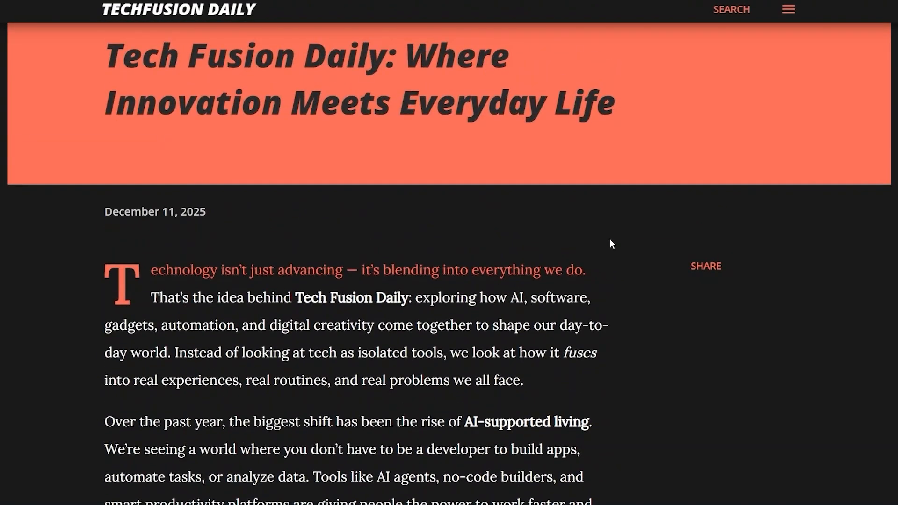
{"action": "scroll", "coordinate": [565, 155], "scroll_direction": "up", "scroll_amount": 3}
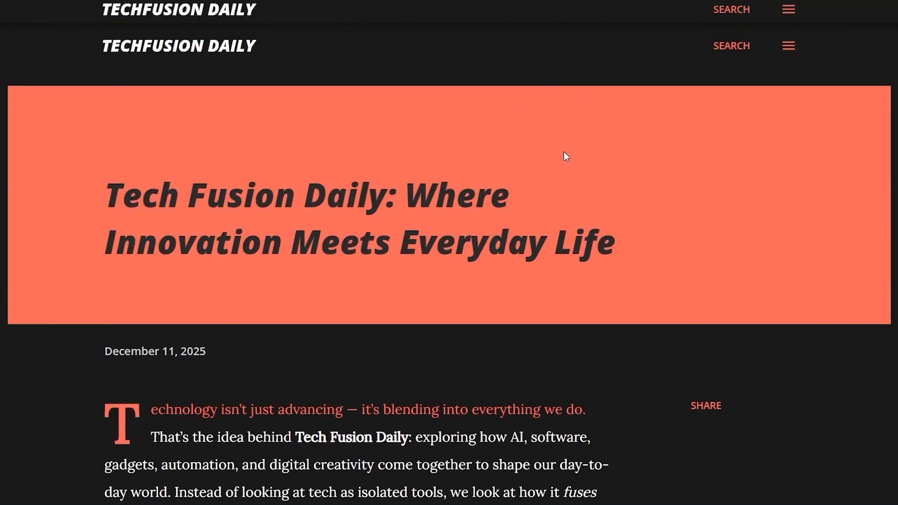